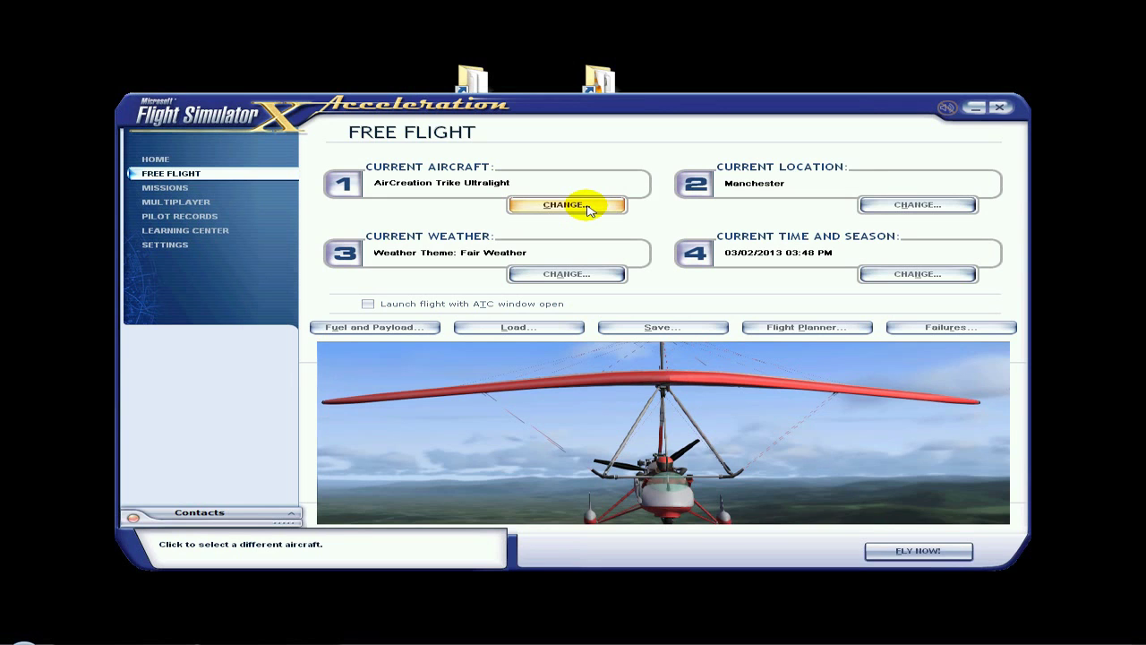
# - Make the Boeing 737-700NGX Monarch the current aircraft, then exit Flight Simulator X
pyautogui.click(585, 205)
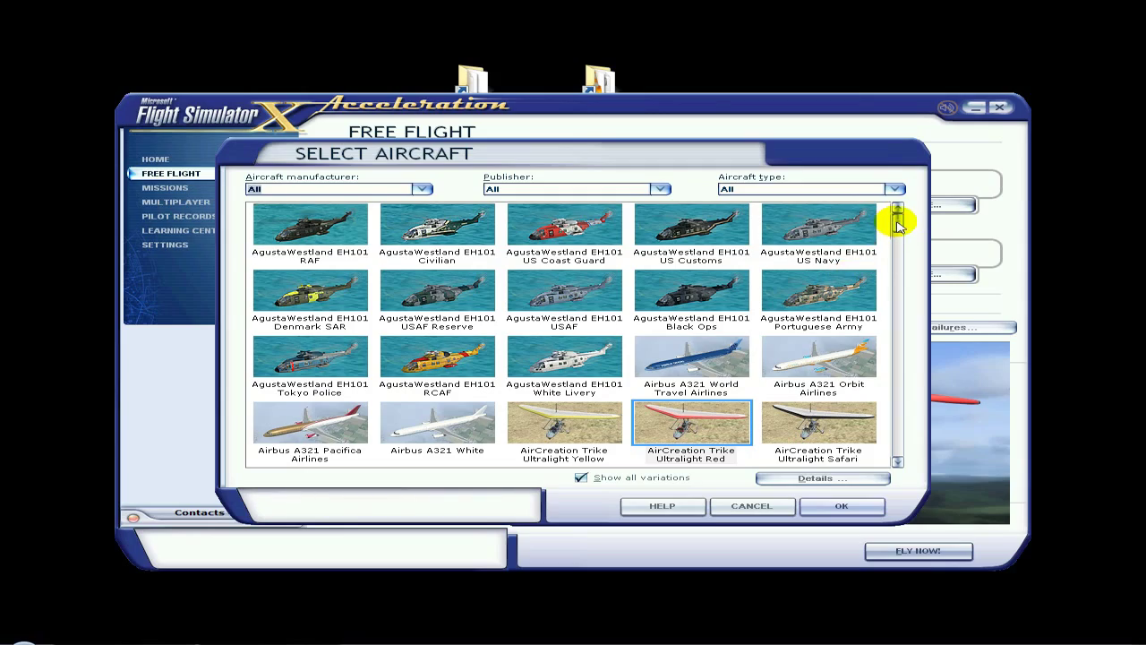
pyautogui.moveTo(899, 224); pyautogui.dragTo(895, 296)
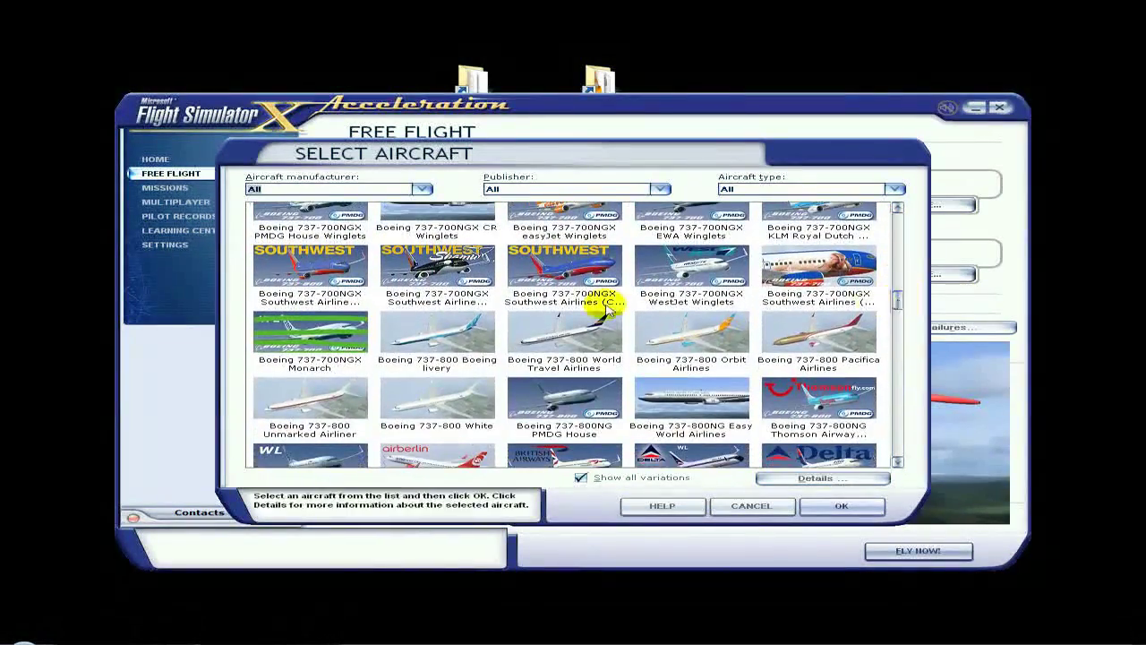
pyautogui.click(309, 337)
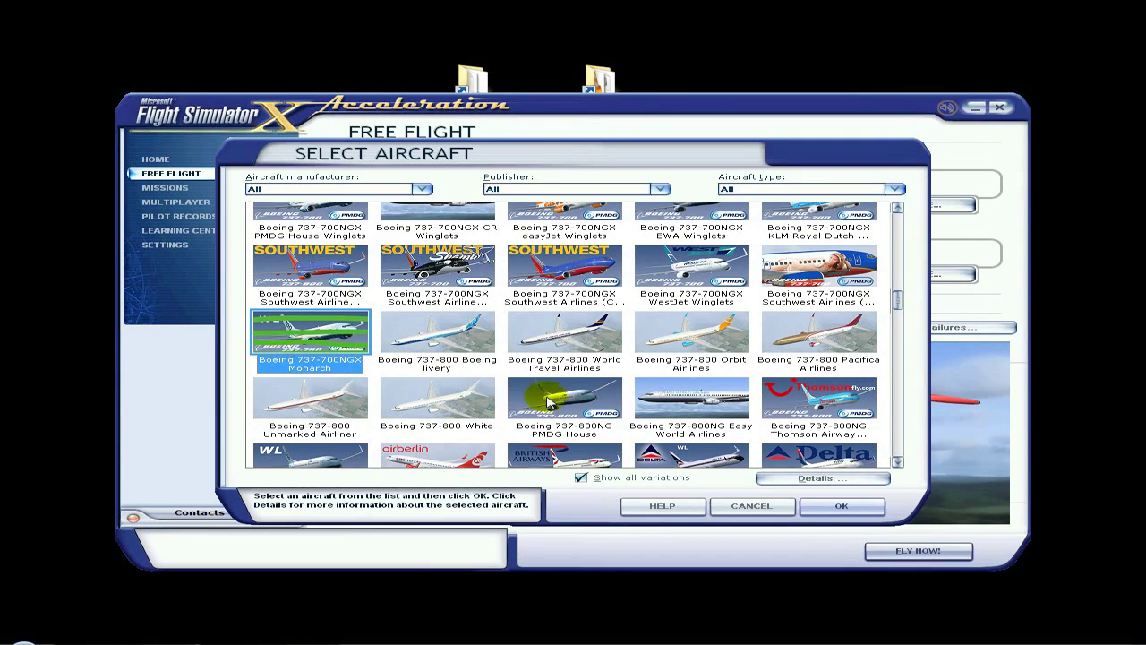
pyautogui.click(841, 507)
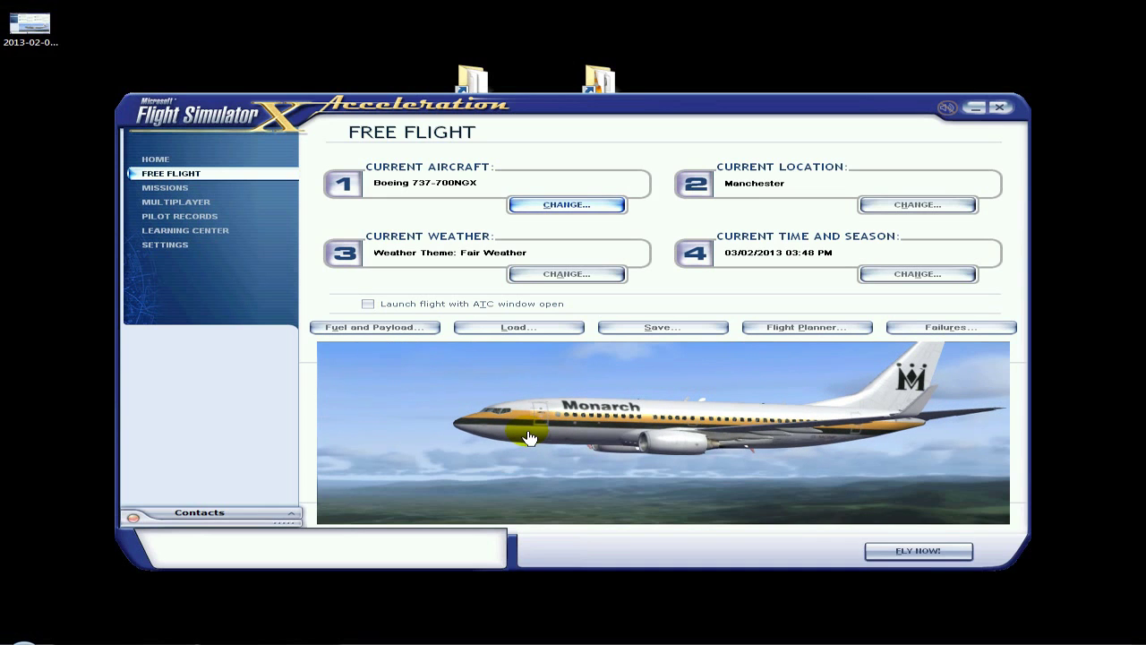
pyautogui.click(994, 109)
# - Confirm quitting FSX and open 2013-02-03_160004.png in Adobe Photoshop CS5.1
pyautogui.click(540, 370)
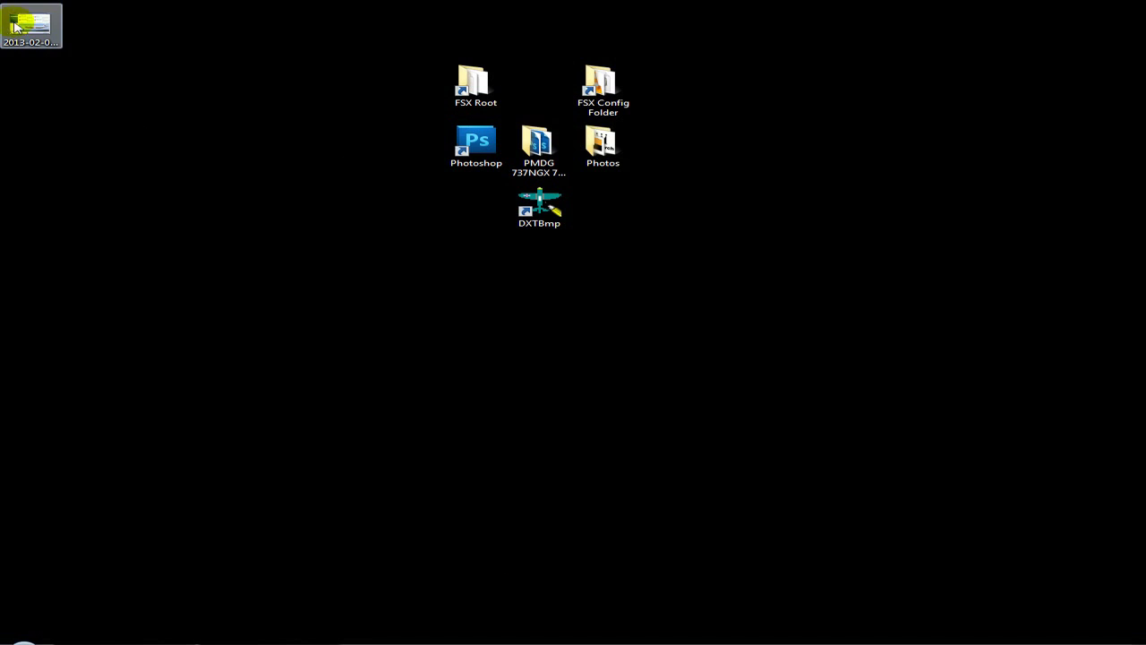
pyautogui.moveTo(14, 26); pyautogui.dragTo(157, 210)
pyautogui.rightClick(162, 208)
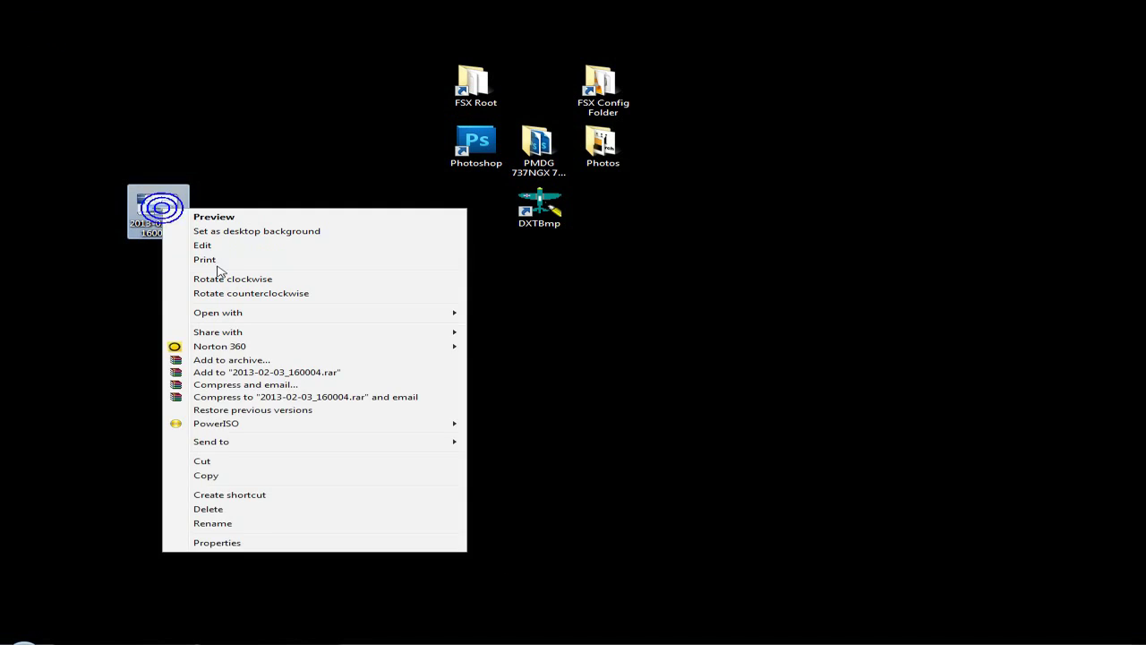
pyautogui.click(293, 313)
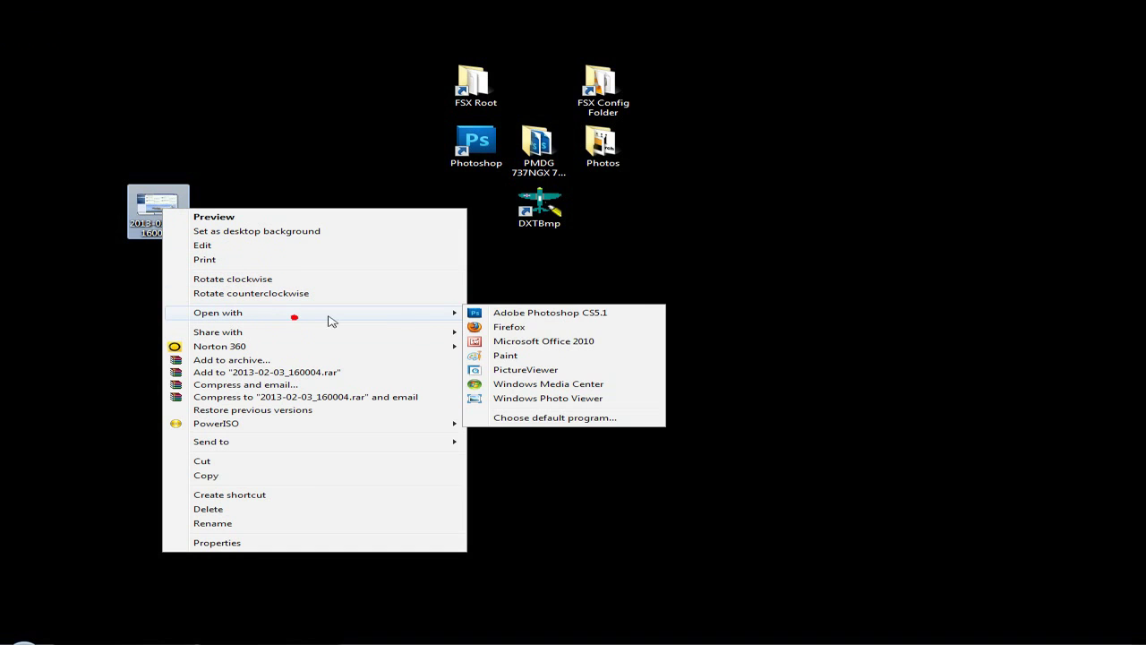
pyautogui.click(541, 315)
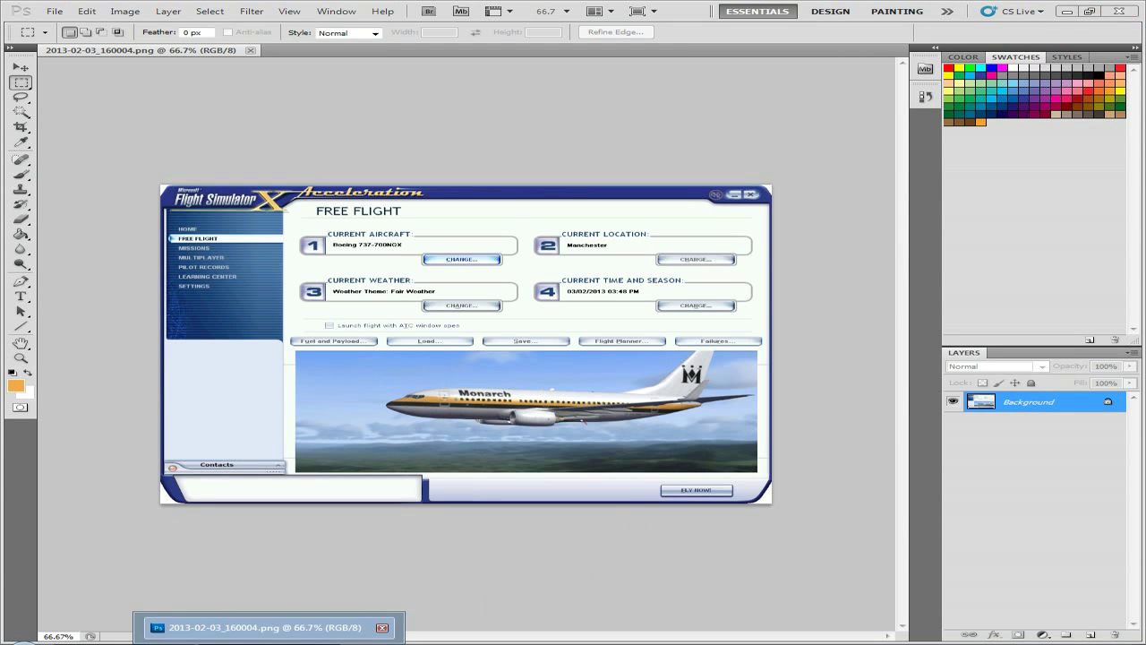
pyautogui.click(268, 641)
# - Browse FSX Root > SimObjects > Airplanes > PMDG 737-700NGX WL > Texture.MON, dismissing the crash report
pyautogui.doubleClick(475, 90)
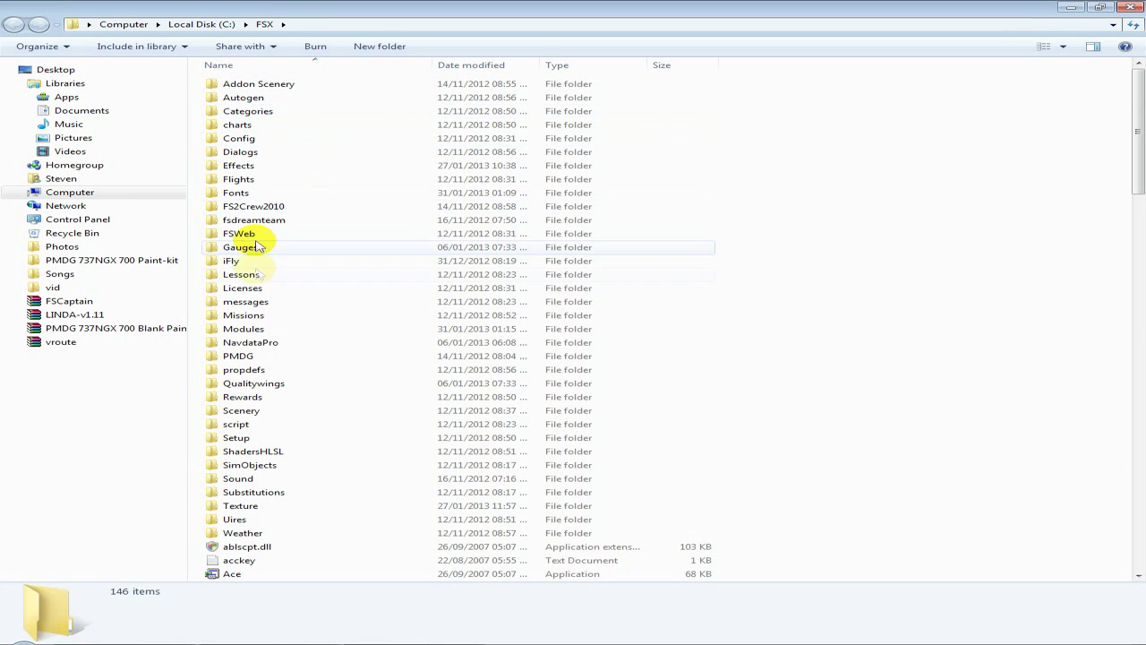
pyautogui.doubleClick(246, 464)
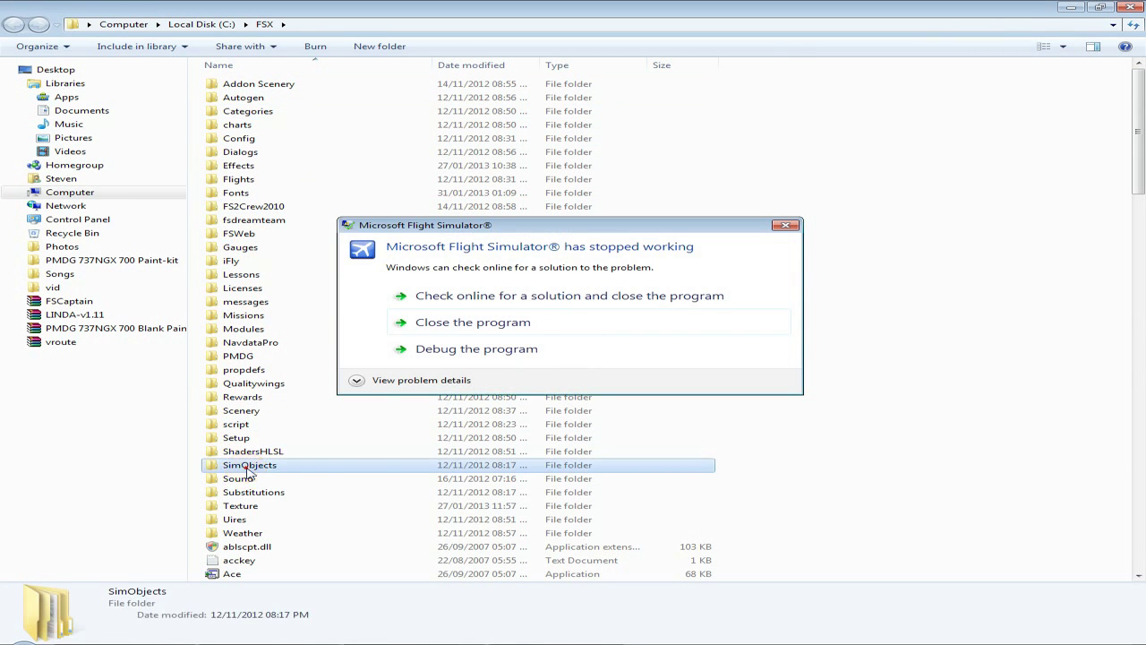
pyautogui.click(548, 324)
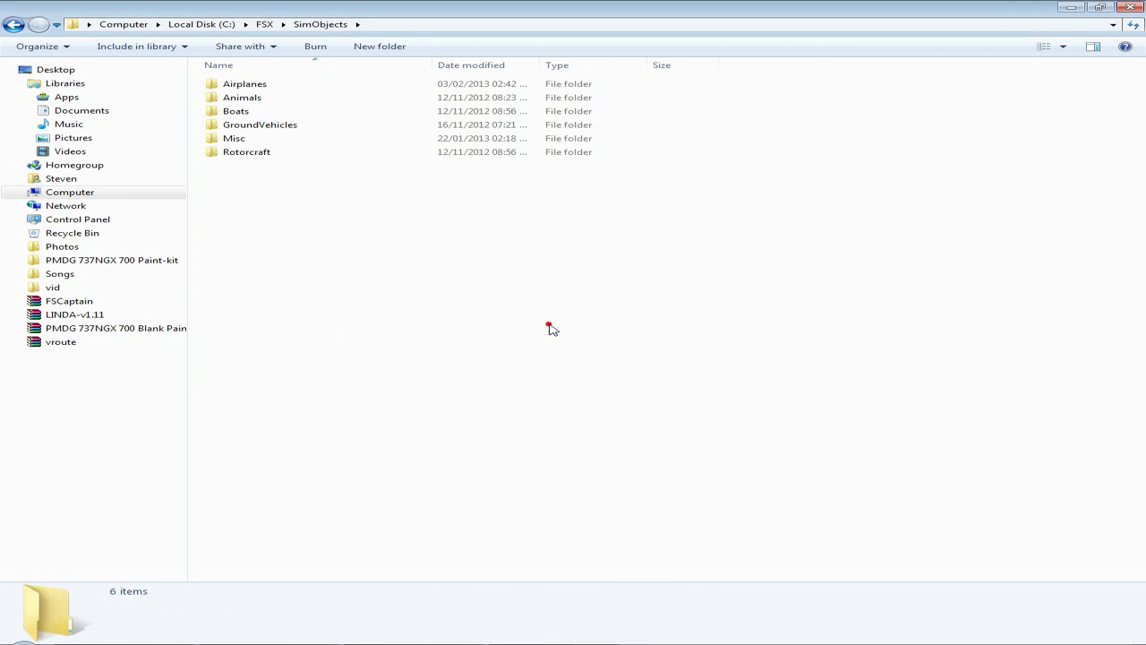
pyautogui.doubleClick(249, 85)
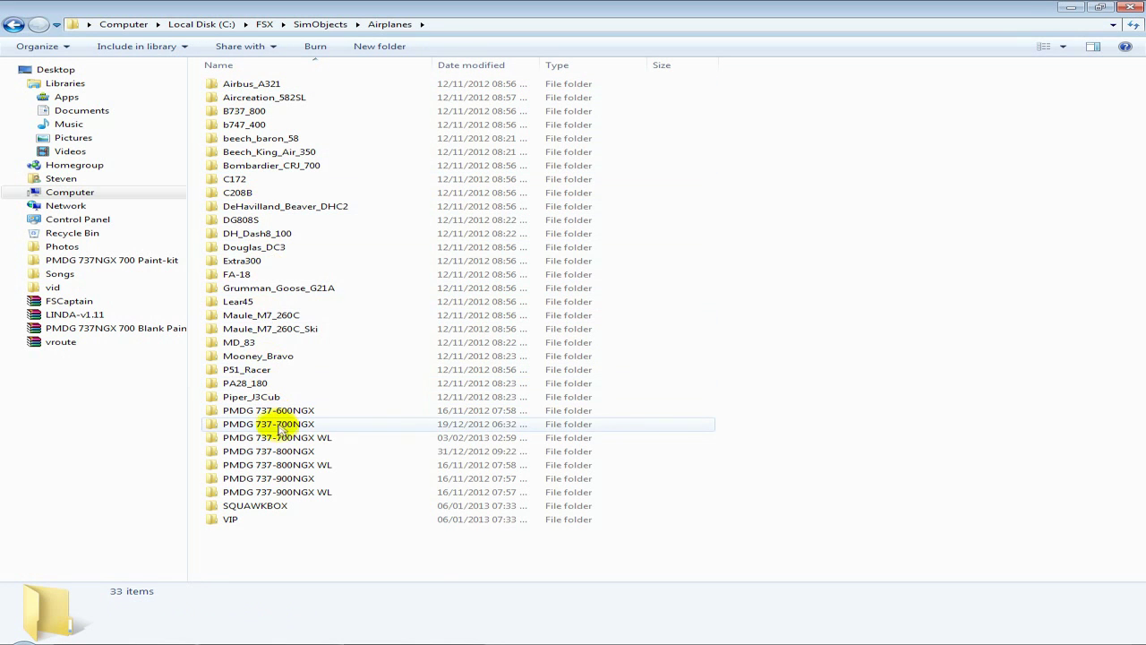
pyautogui.doubleClick(281, 439)
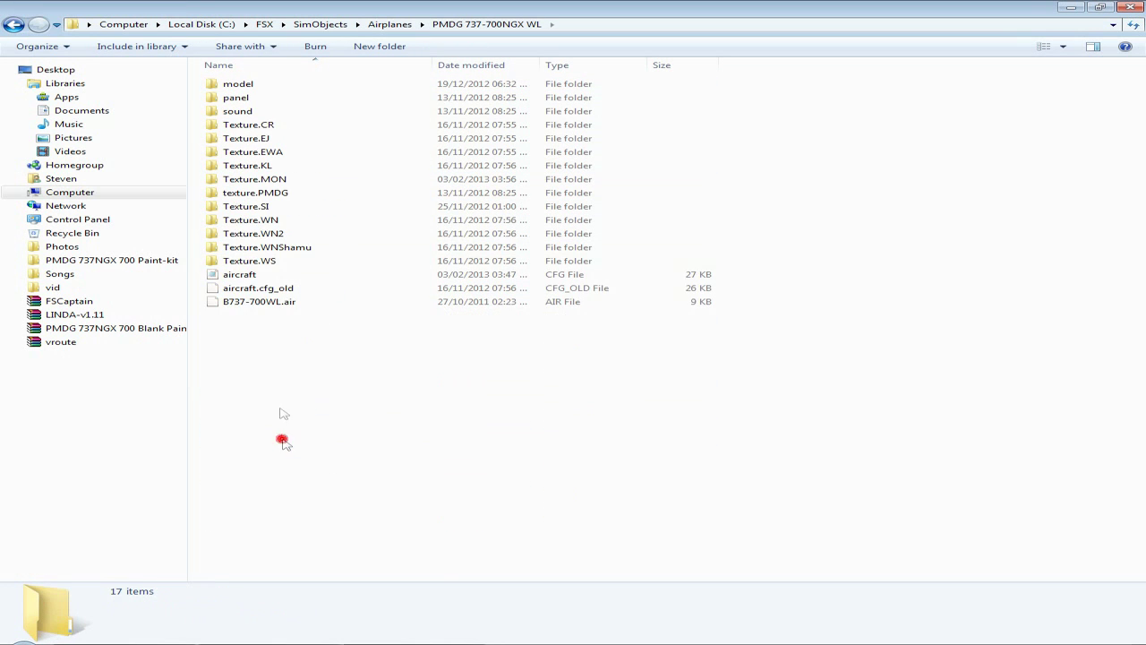
pyautogui.click(251, 179)
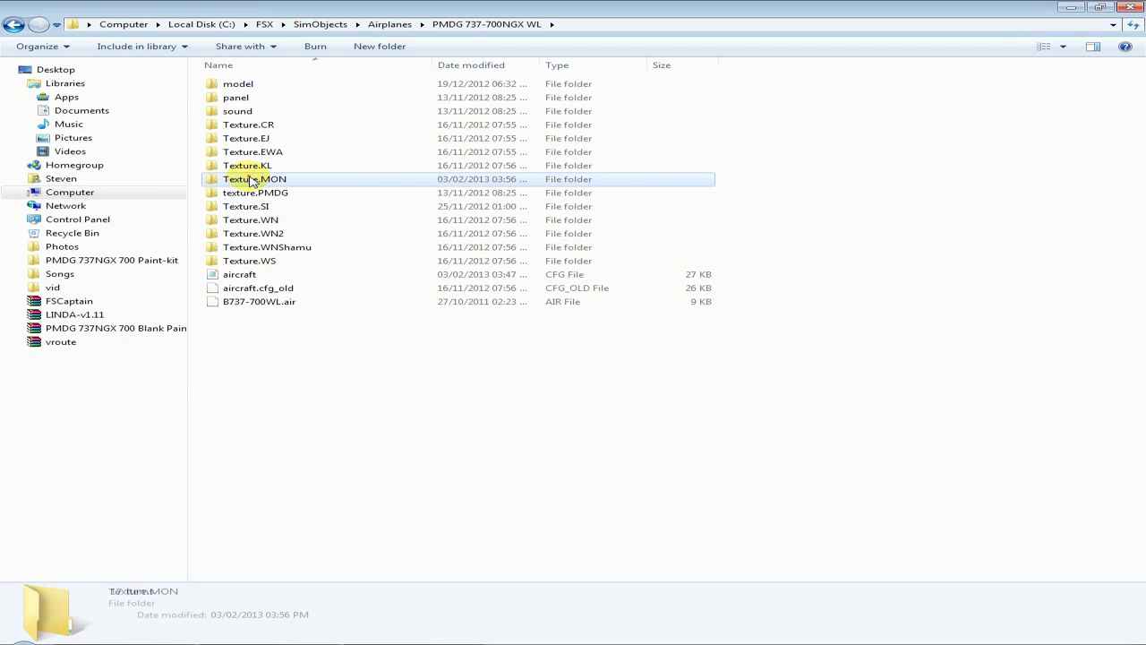
pyautogui.click(250, 179)
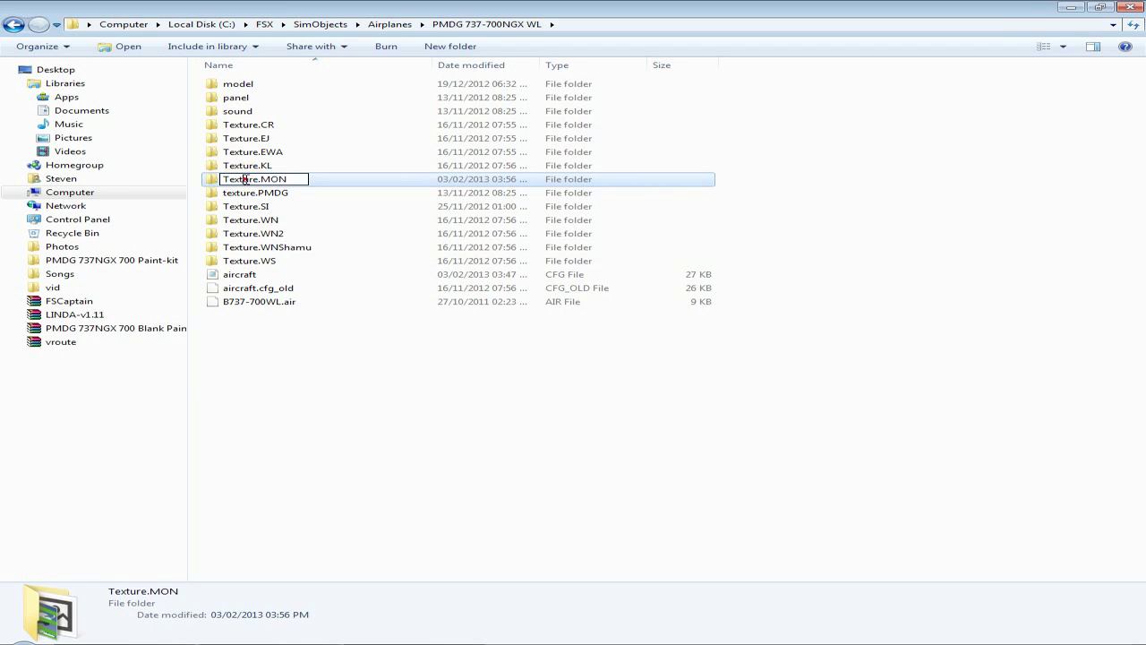
pyautogui.doubleClick(291, 183)
# - Open thumbnail.jpg in Photoshop by dragging it in, then show the desktop
pyautogui.click(251, 249)
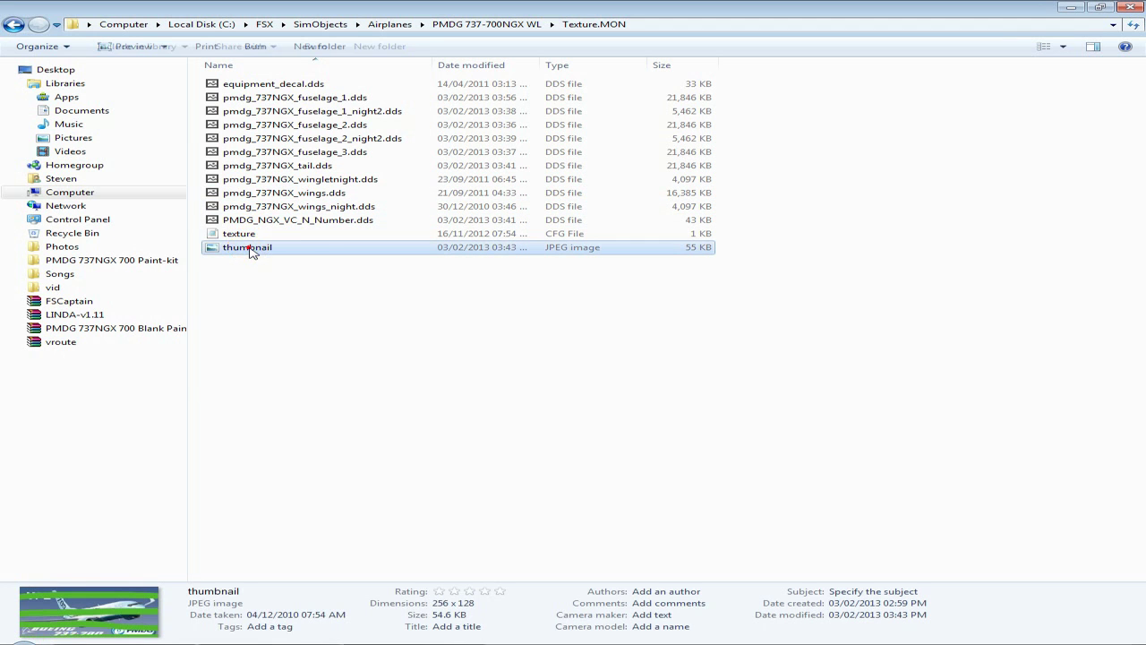
pyautogui.click(285, 629)
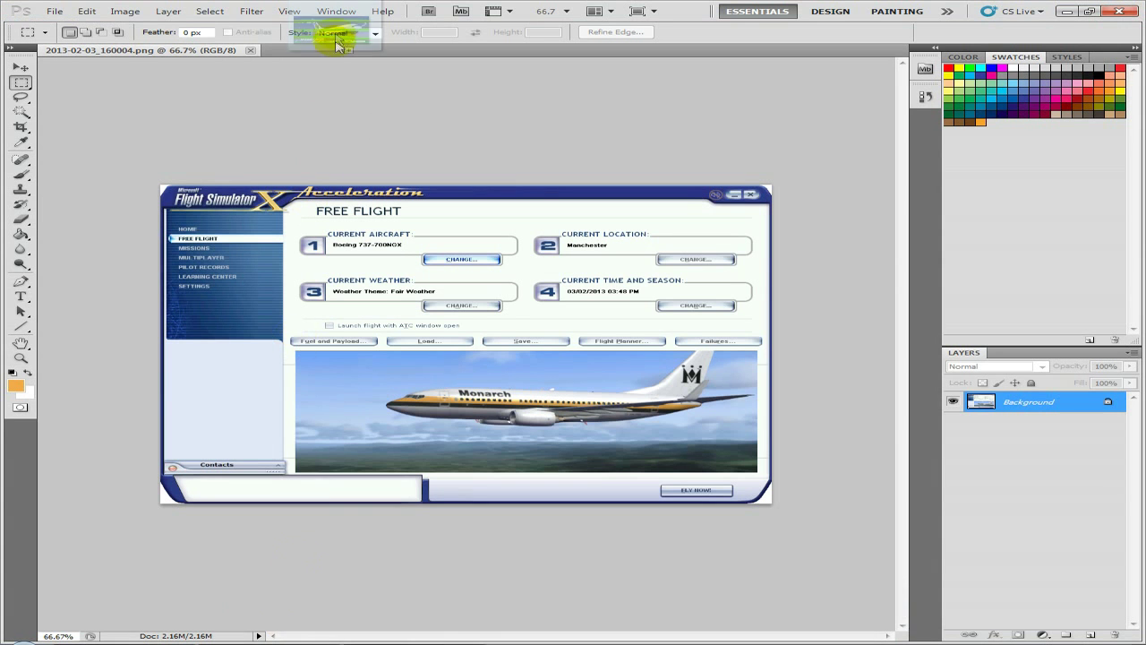
pyautogui.moveTo(338, 45); pyautogui.dragTo(350, 102)
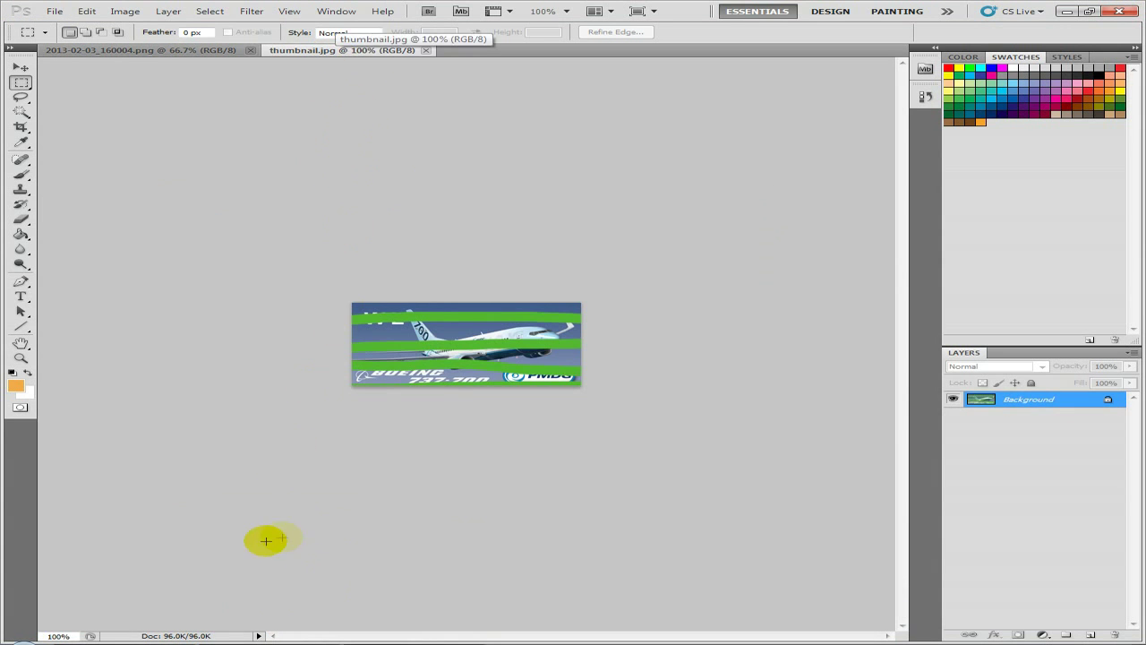
pyautogui.click(269, 640)
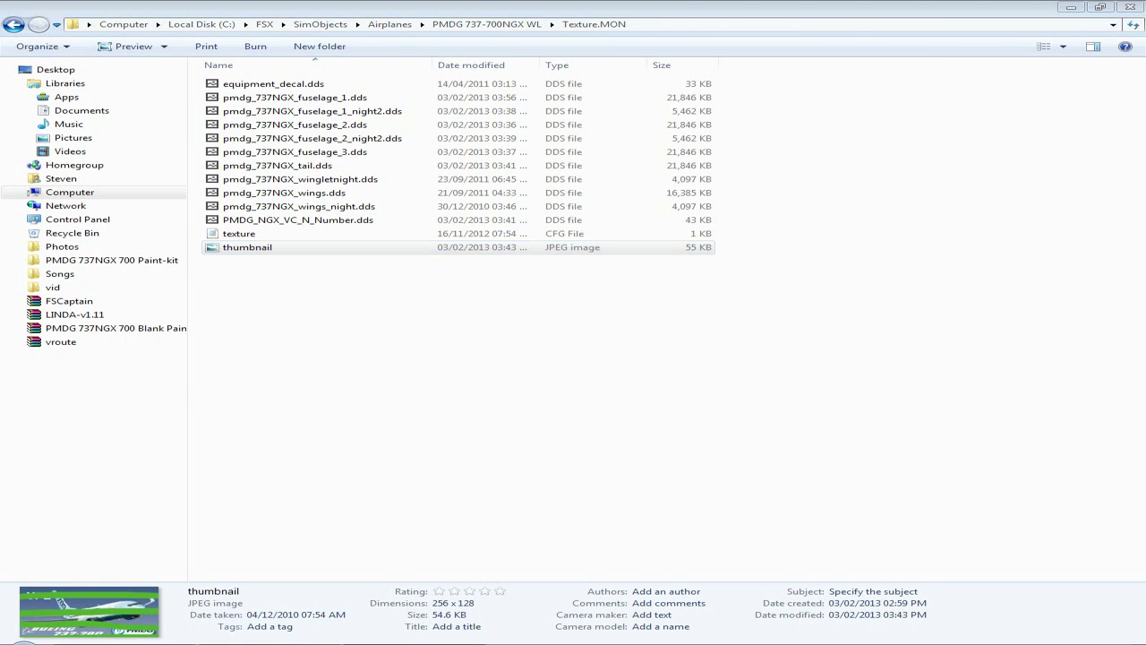
pyautogui.press('super+d')
# - Open Thumbnail_Background V.psd from the PMDG 737NGX 700 Paint-kit folder, dismissing the fonts warning
pyautogui.doubleClick(539, 148)
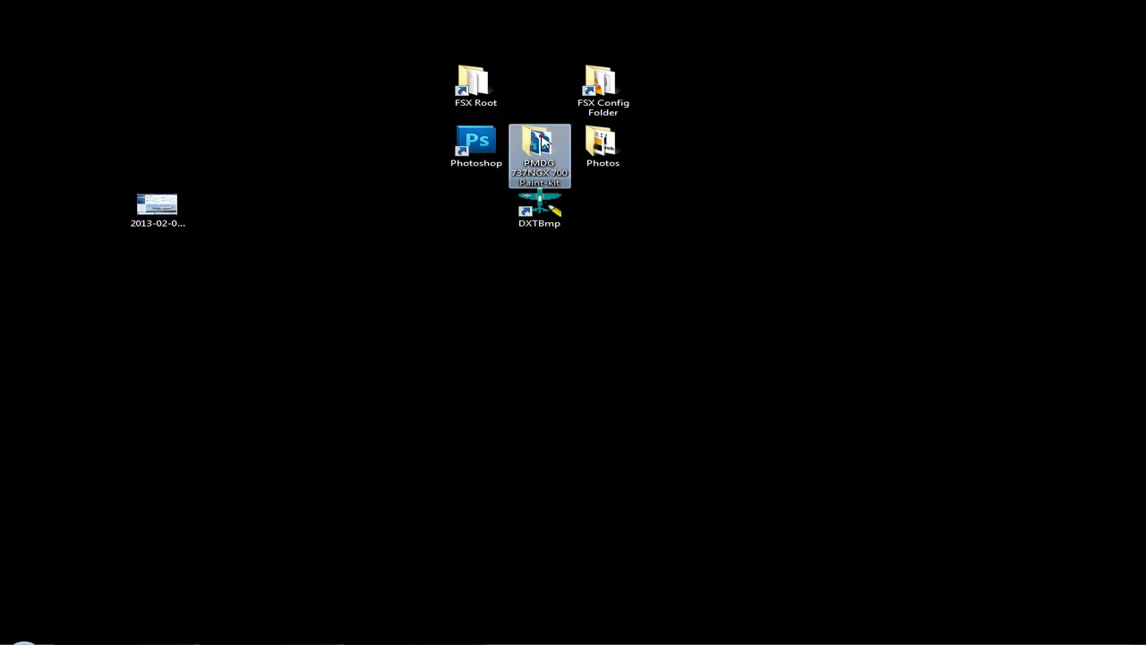
pyautogui.doubleClick(266, 220)
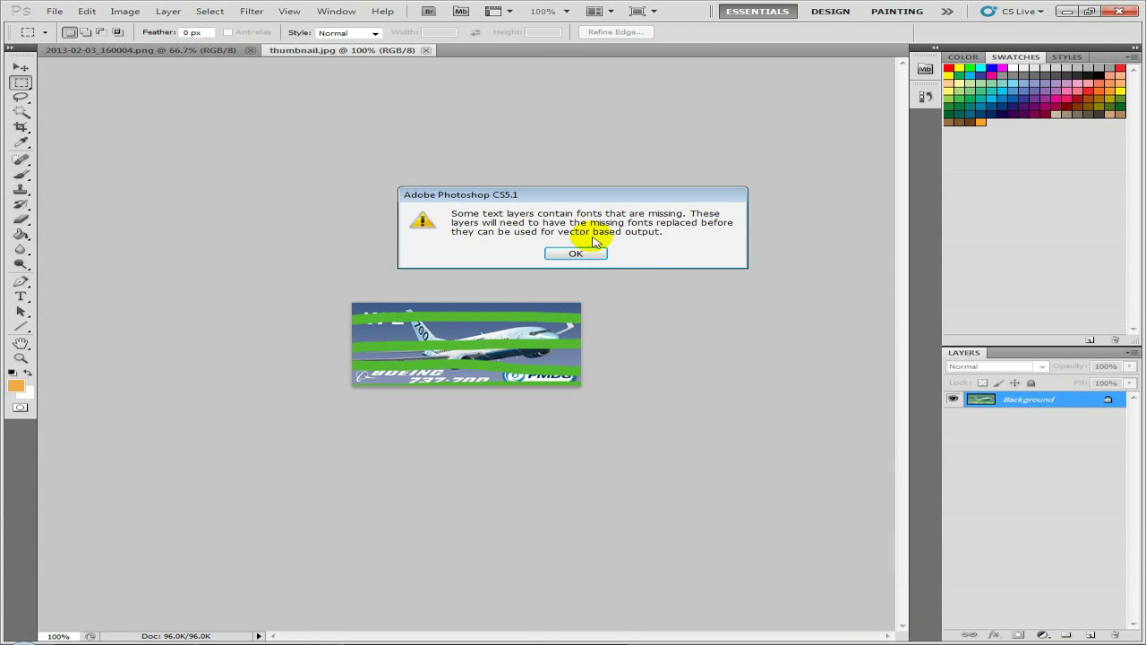
pyautogui.click(577, 255)
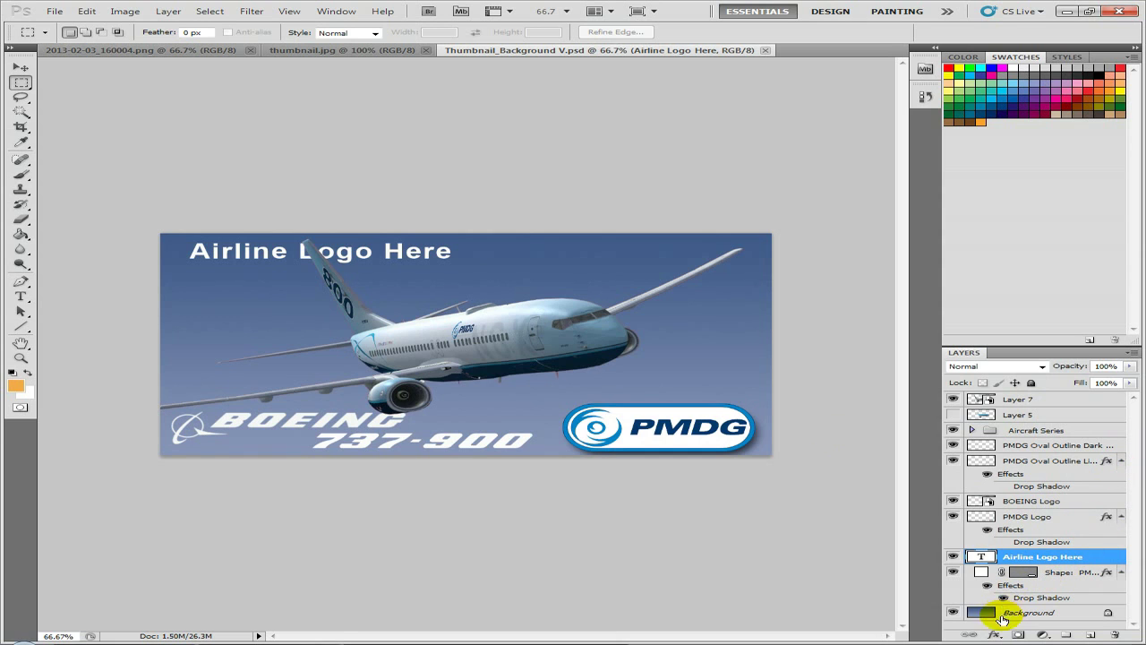
# - Delete Layer 7 and Layer 5, the 737-900 plane images, from the template
pyautogui.click(954, 573)
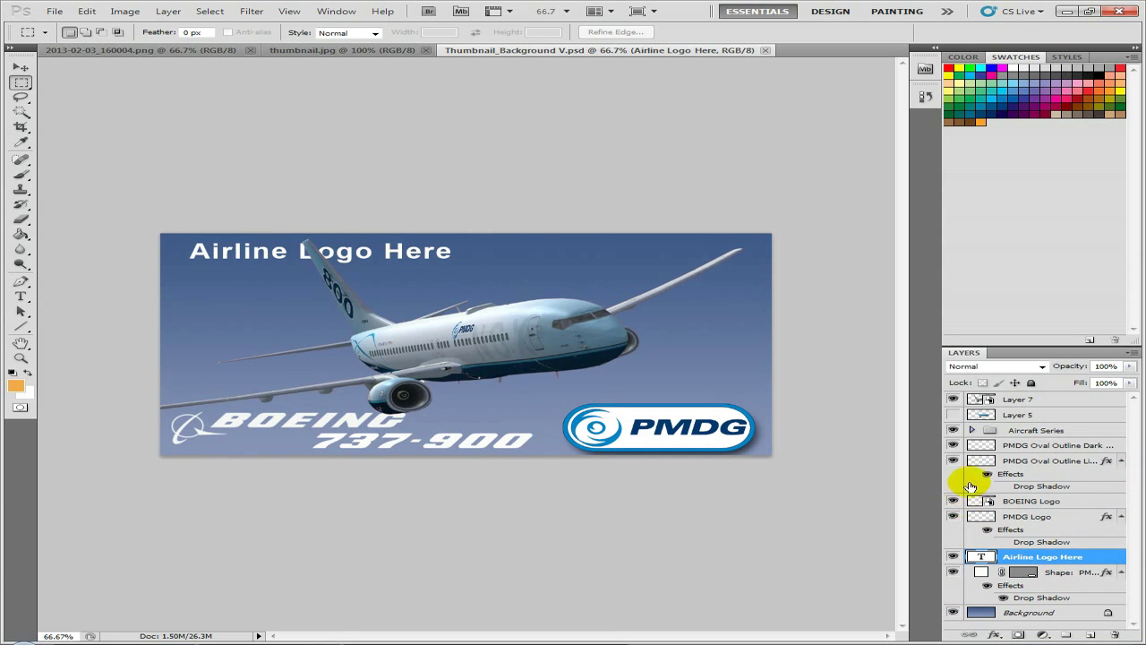
pyautogui.click(1012, 415)
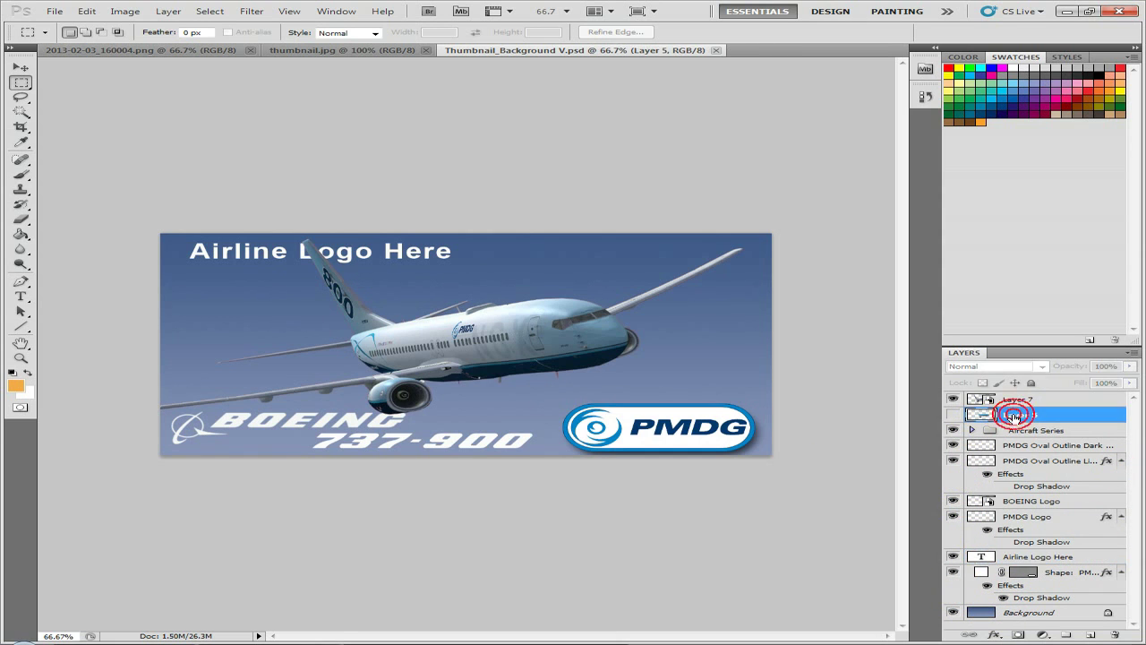
pyautogui.click(953, 413)
pyautogui.click(953, 414)
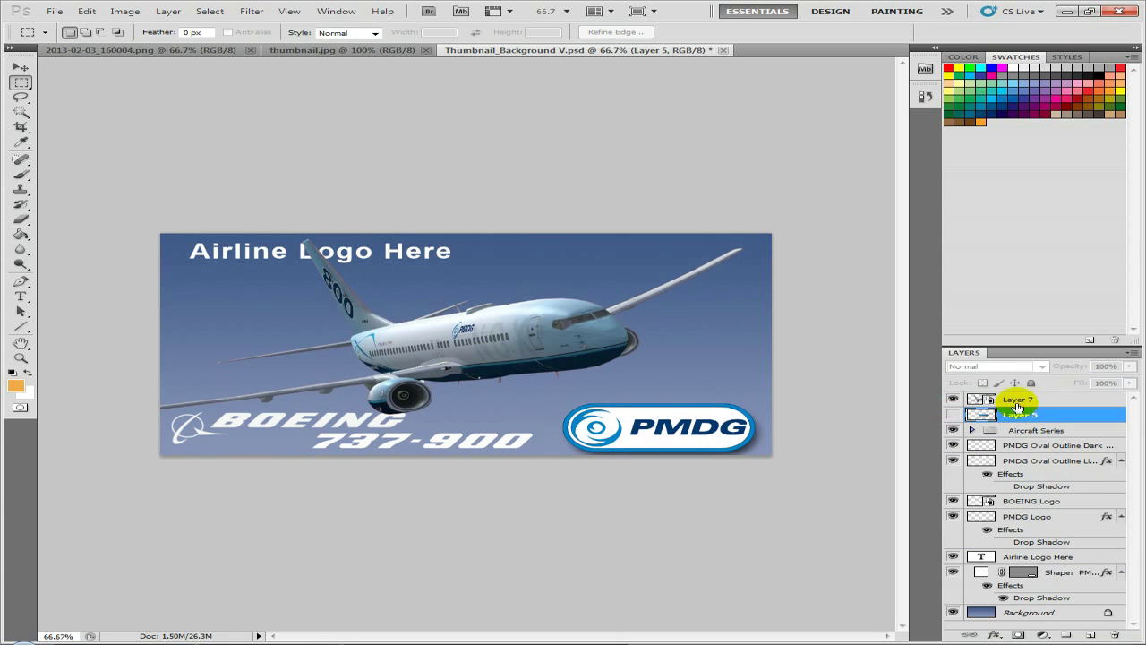
pyautogui.click(1016, 400)
pyautogui.press('Delete')
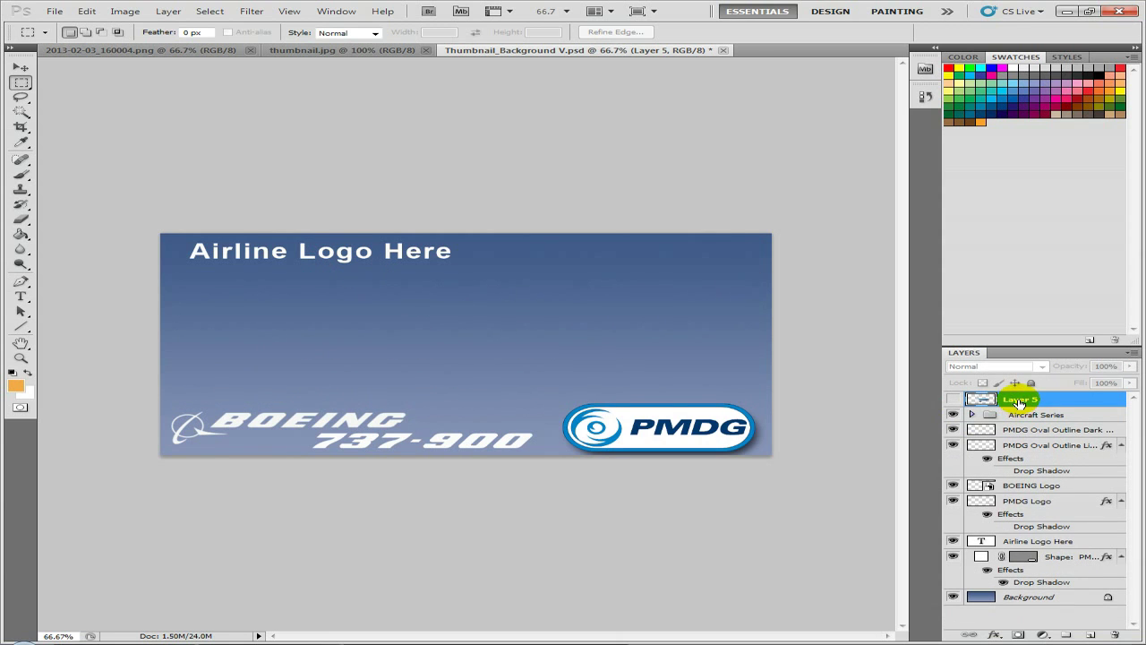
pyautogui.press('Delete')
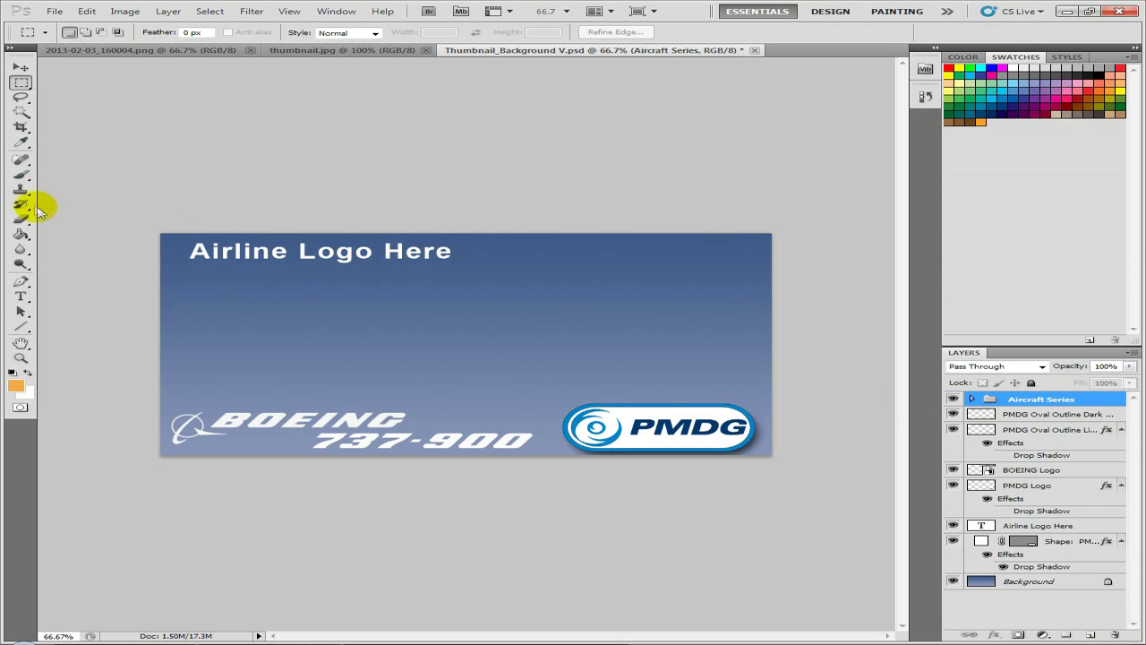
# - Replace the 'Airline Logo Here' placeholder text with Monarch
pyautogui.click(21, 296)
pyautogui.click(353, 254)
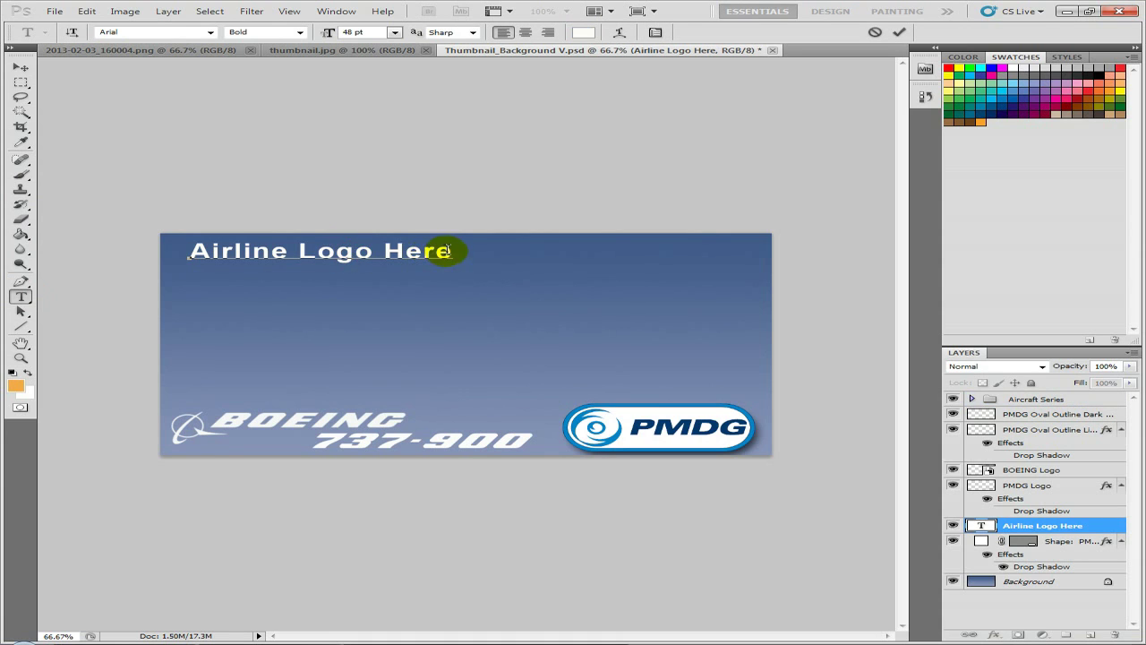
pyautogui.moveTo(448, 250); pyautogui.dragTo(192, 251)
pyautogui.write('Monarch')
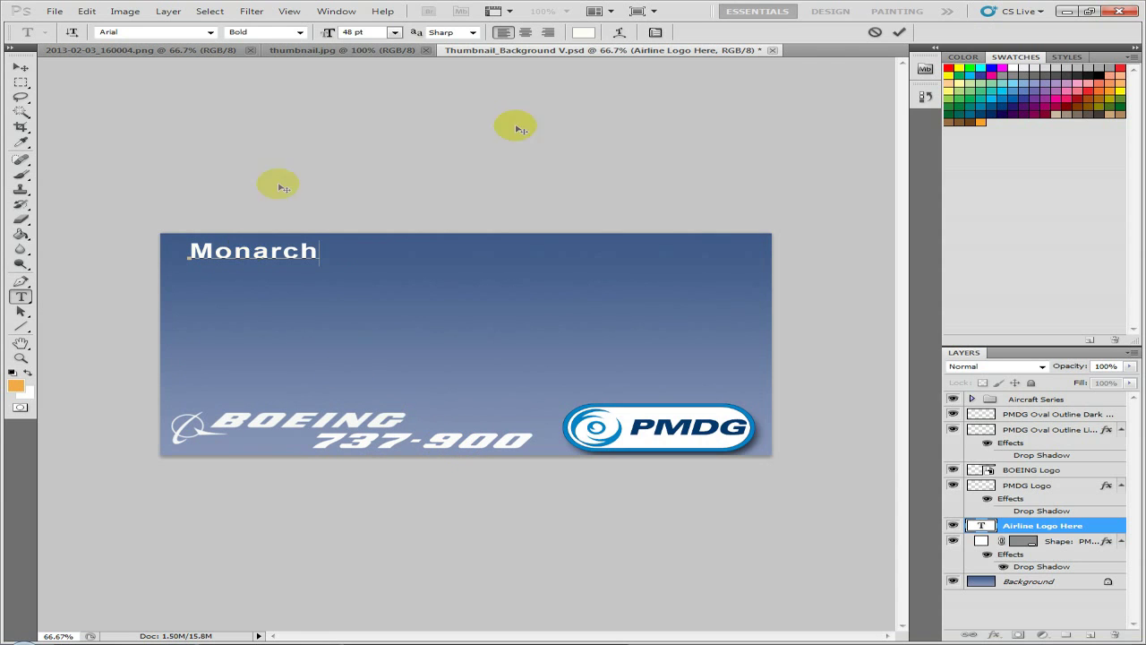
pyautogui.click(899, 31)
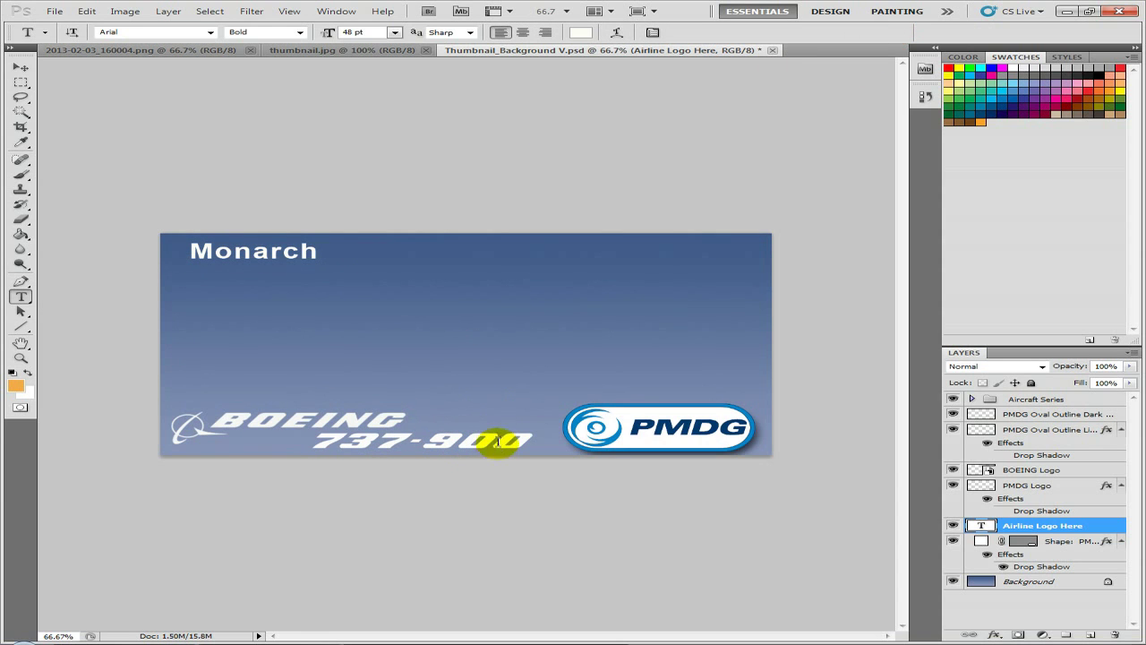
# - Start editing the 737-900 label, dismissing the missing-fonts warning
pyautogui.click(499, 439)
pyautogui.click(531, 271)
pyautogui.click(435, 431)
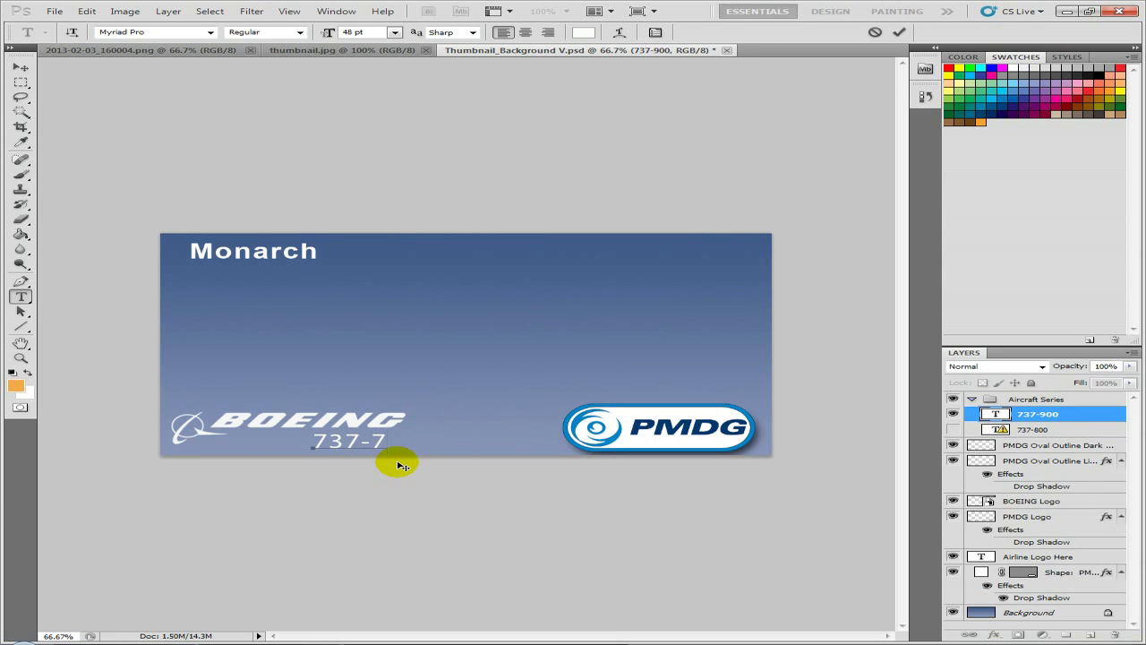
# - Restyle the whole 737-700 label in Tw Cen MT at 60 pt and commit it
pyautogui.hotkey('ctrl', 'a')
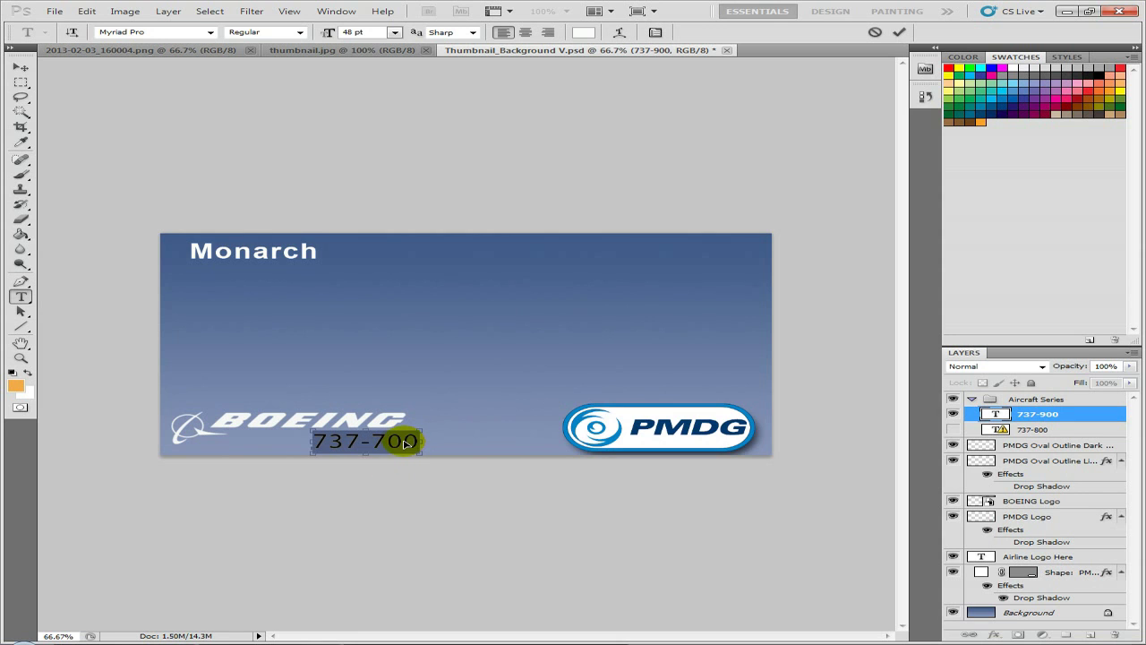
pyautogui.click(212, 34)
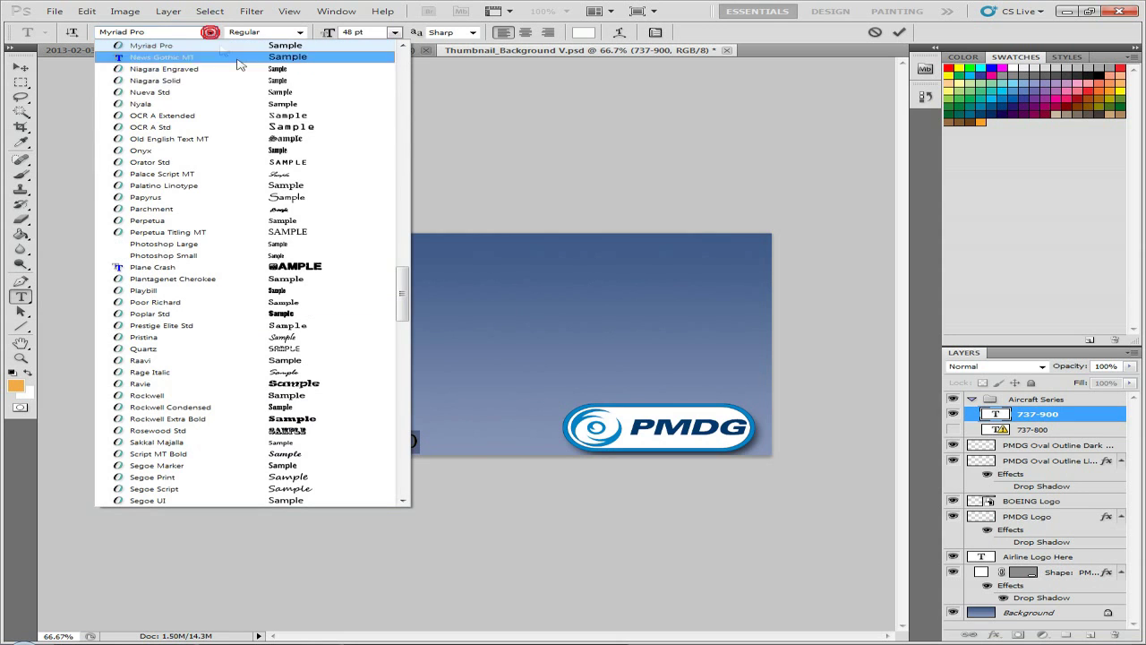
pyautogui.moveTo(401, 292); pyautogui.dragTo(403, 358)
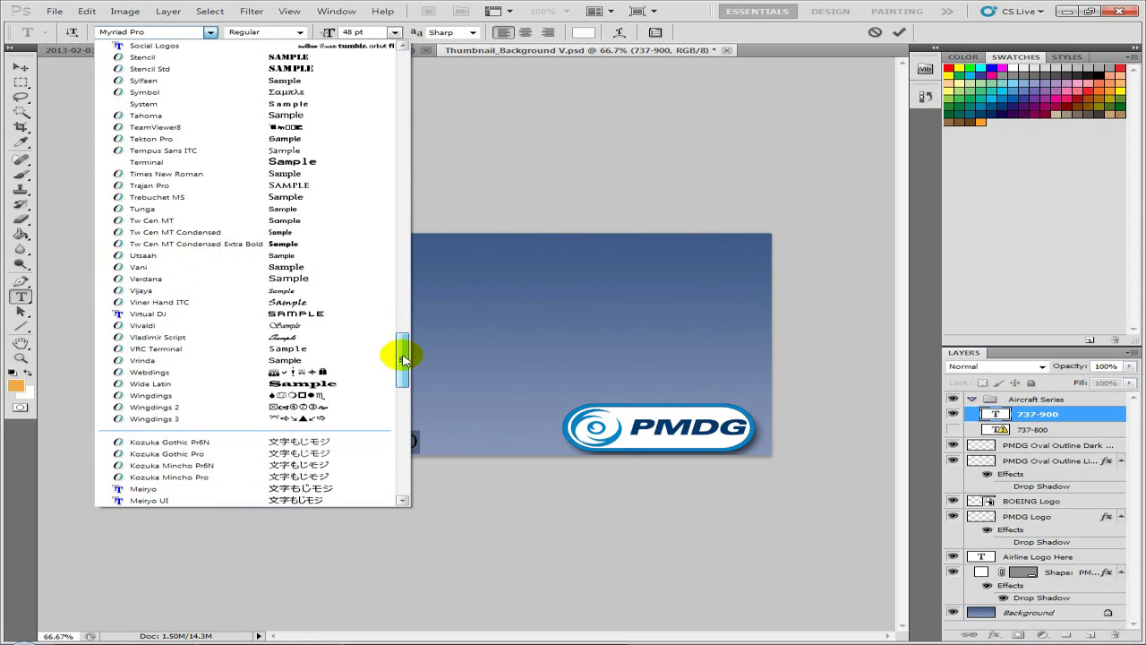
pyautogui.click(302, 305)
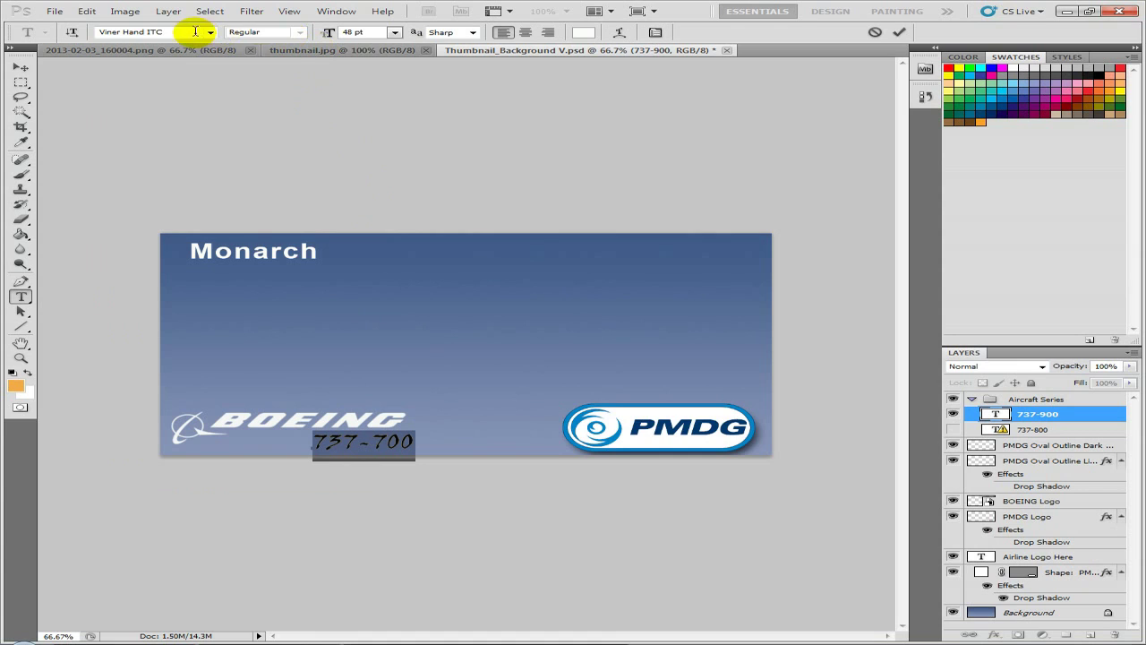
pyautogui.write('tre')
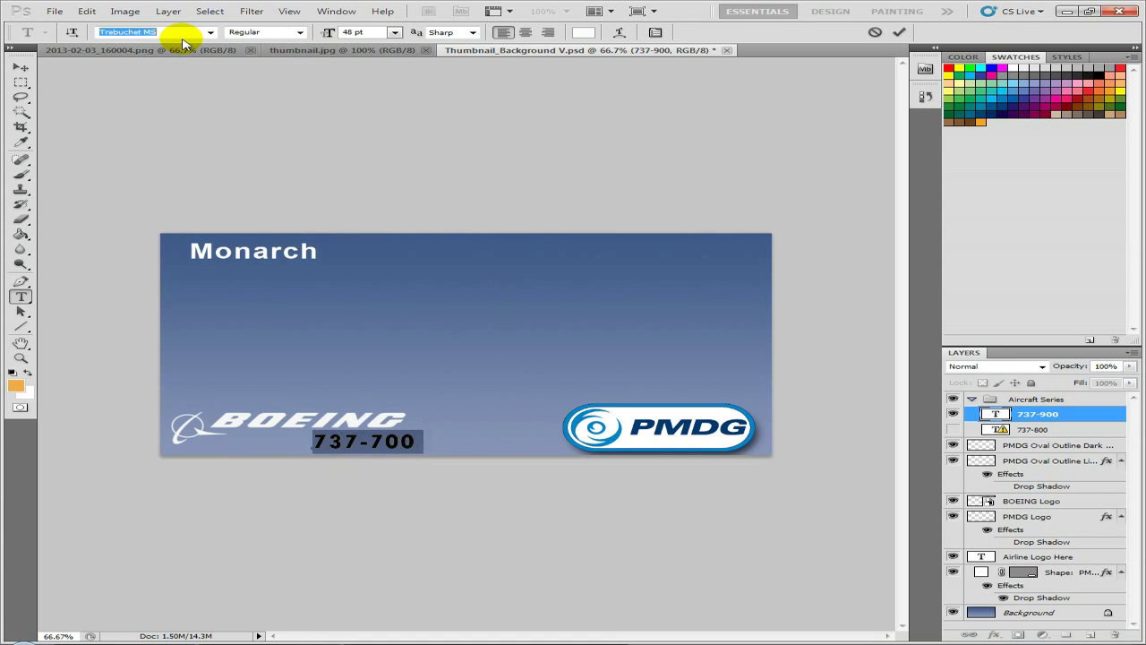
pyautogui.press('Down')
pyautogui.press('Down')
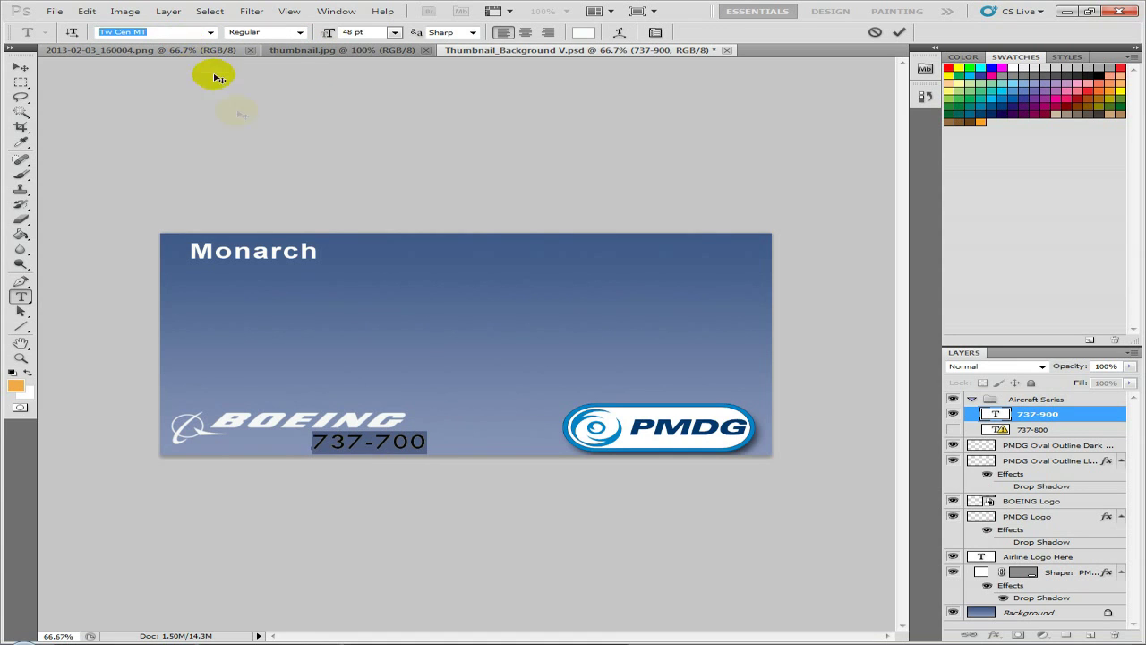
pyautogui.click(394, 32)
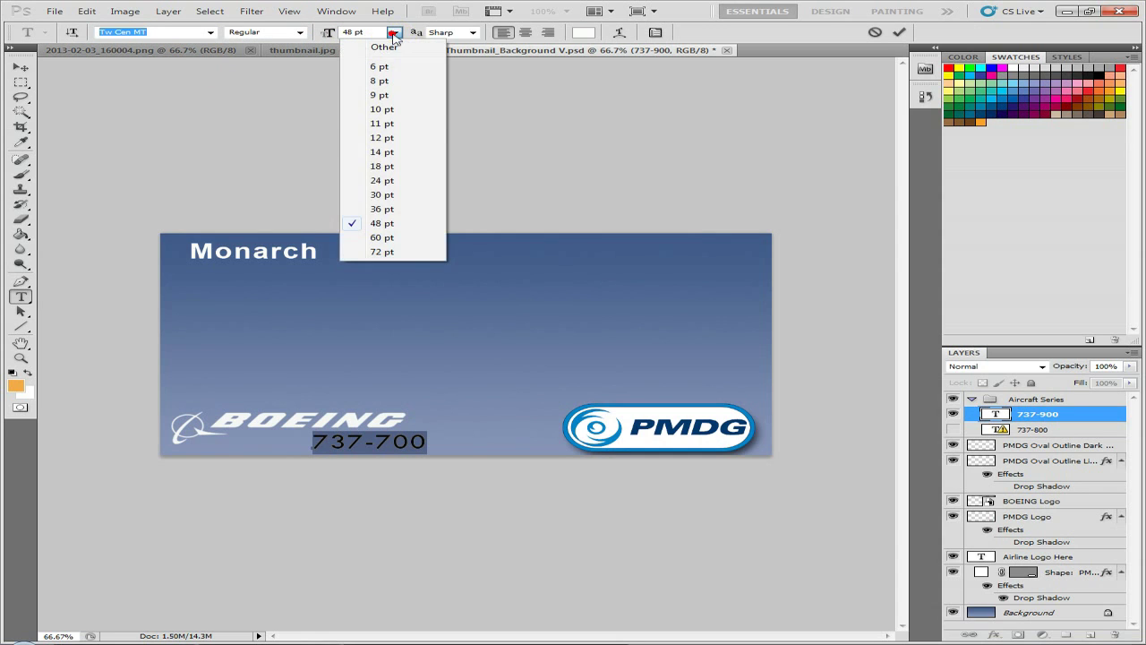
pyautogui.click(385, 238)
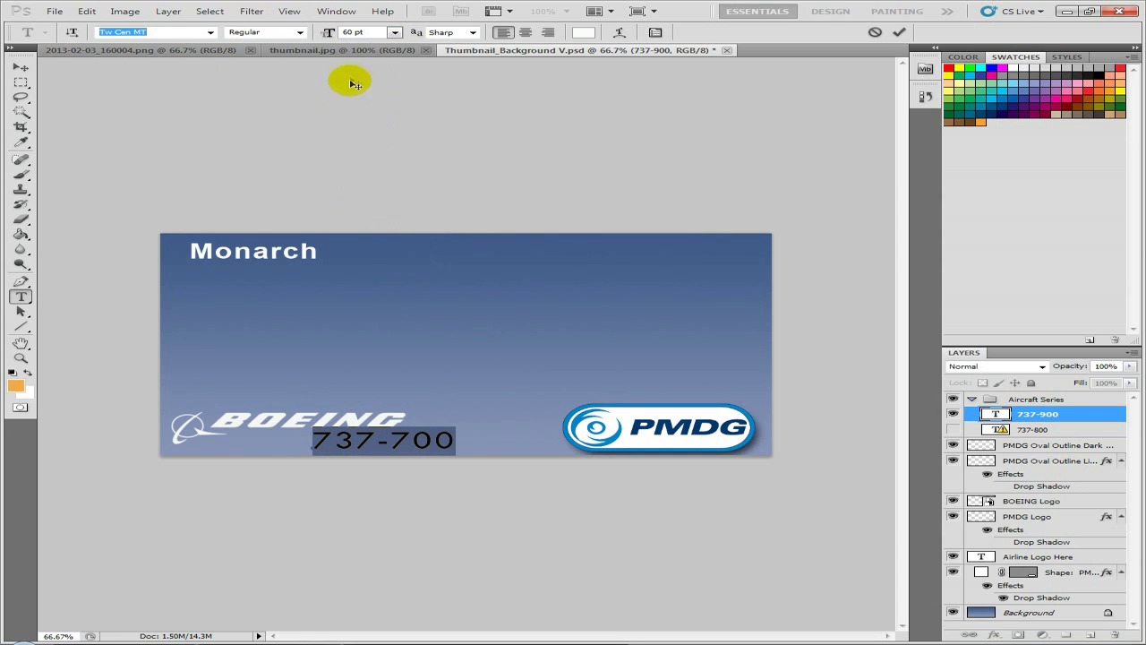
pyautogui.click(21, 68)
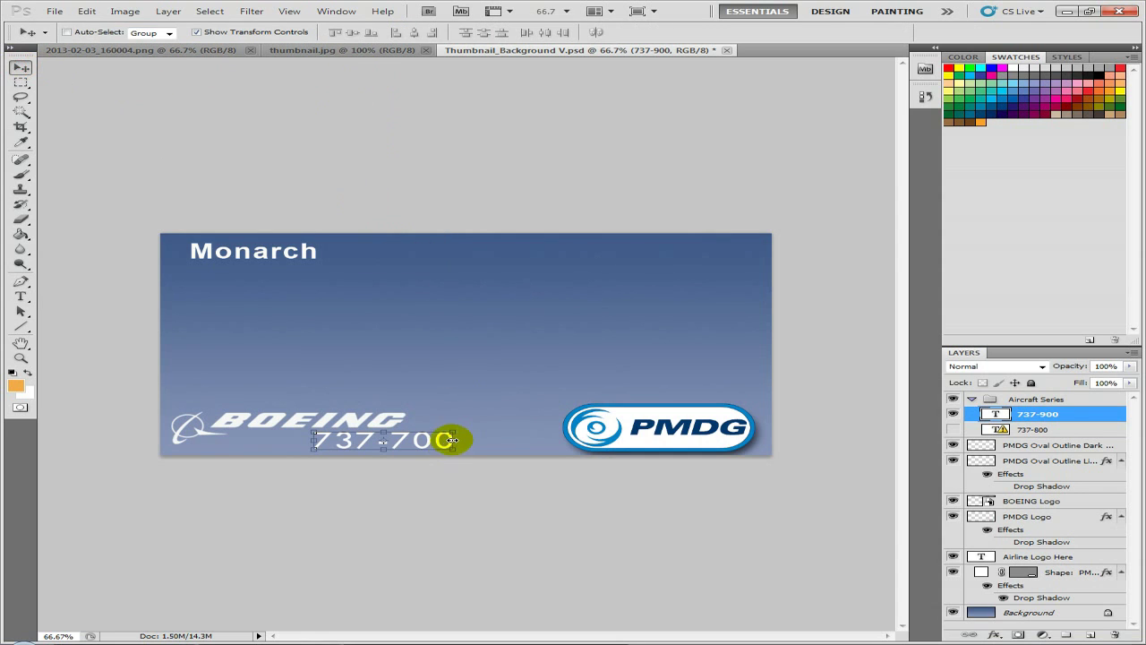
# - Scale the 737-700 label to 147.55% width and 111.46% height
pyautogui.moveTo(454, 431); pyautogui.dragTo(506, 437)
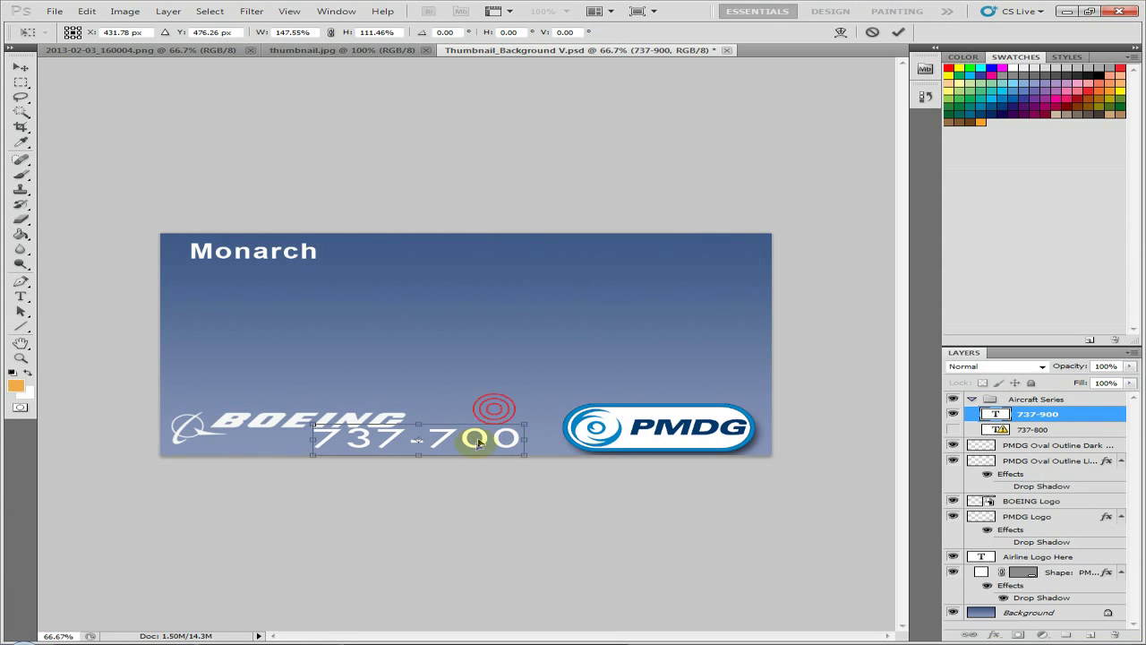
pyautogui.moveTo(477, 445); pyautogui.dragTo(484, 439)
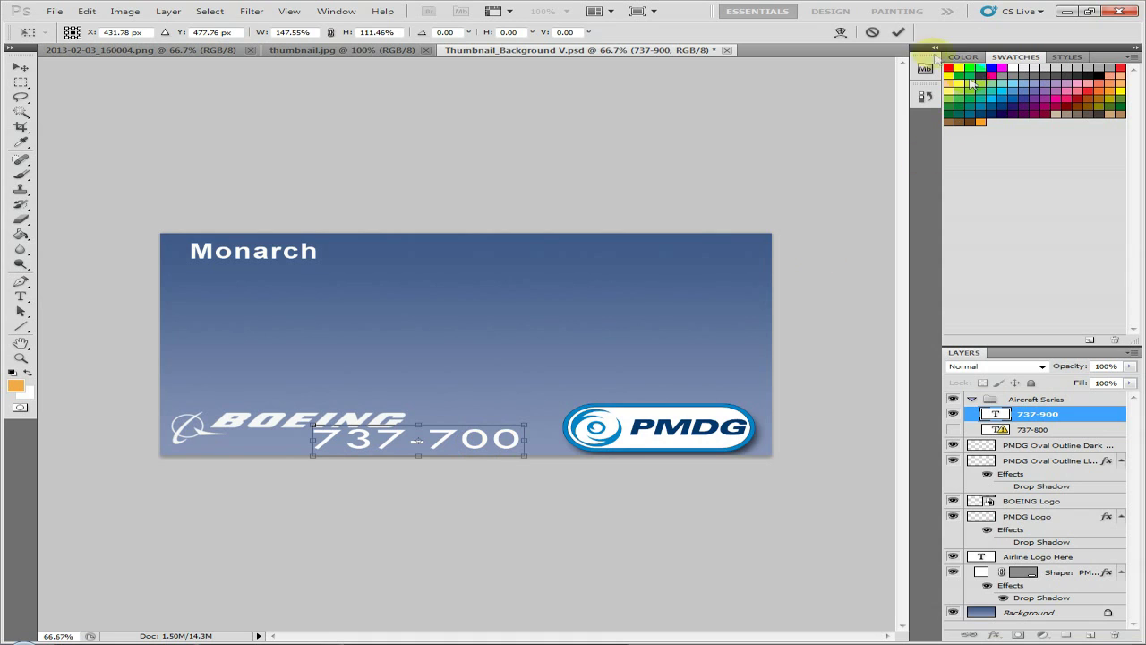
pyautogui.click(898, 32)
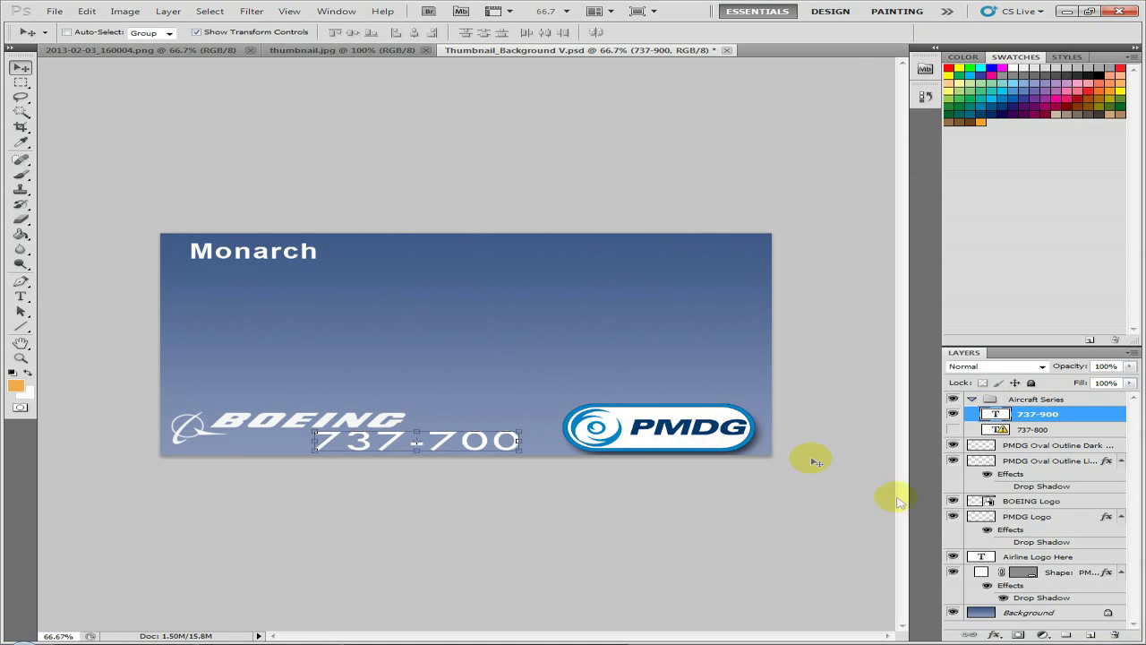
pyautogui.click(1038, 574)
# - Delete the PMDG White Oval shape layer from the template
pyautogui.click(952, 572)
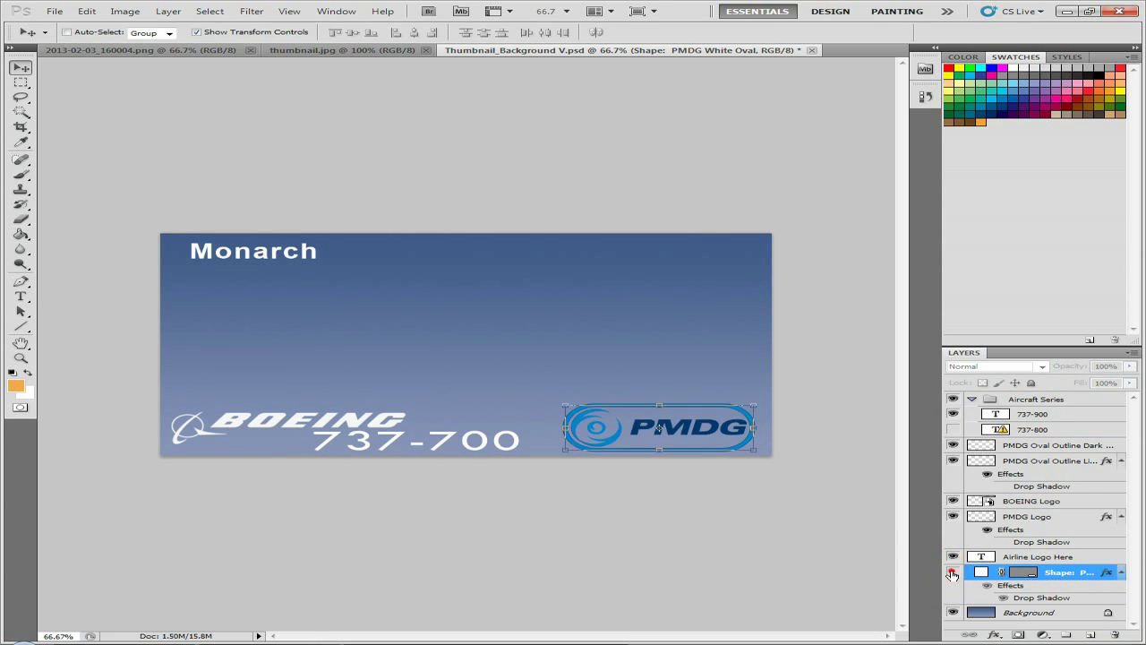
pyautogui.click(951, 572)
pyautogui.click(952, 572)
pyautogui.click(952, 572)
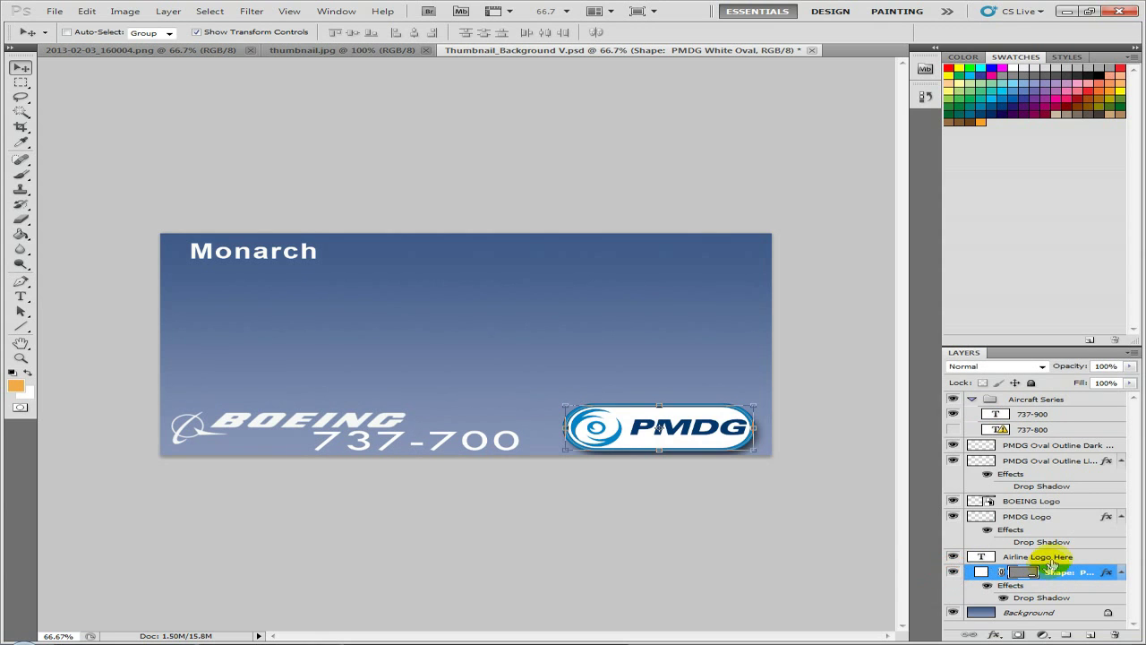
pyautogui.press('Delete')
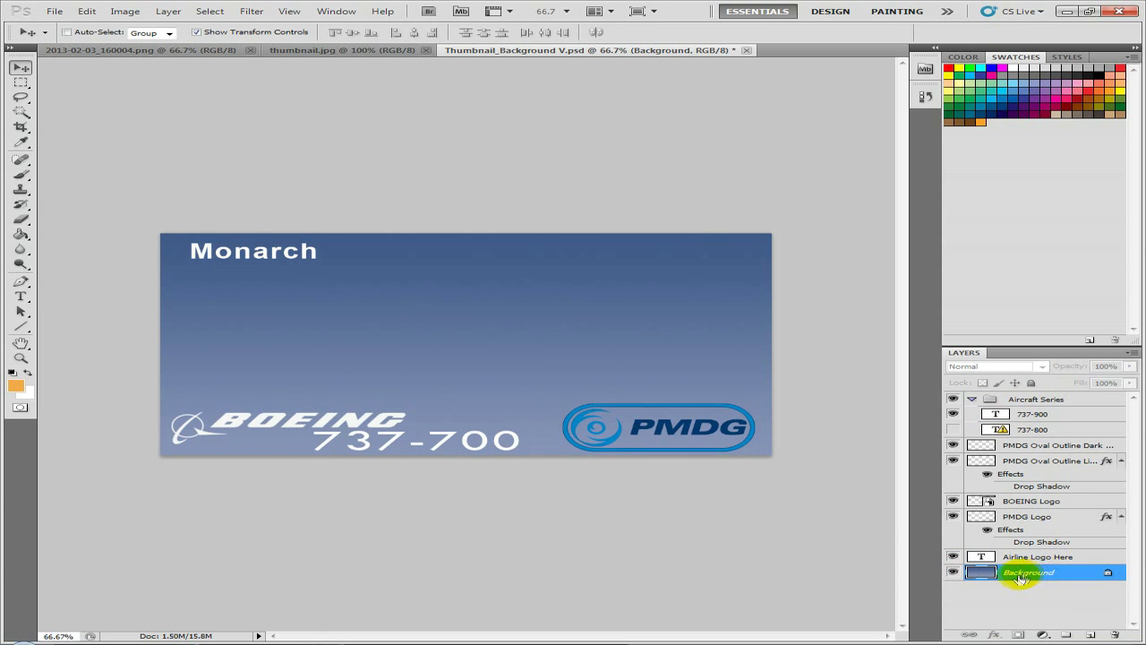
pyautogui.click(951, 572)
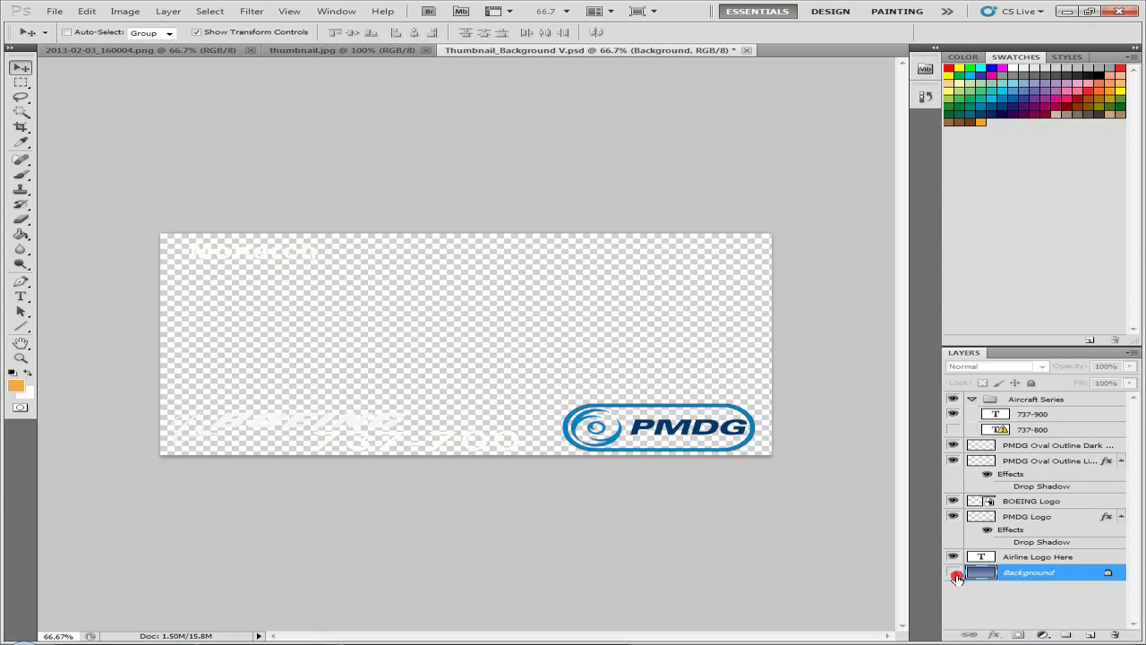
pyautogui.click(952, 572)
# - Delete the PMDG Logo and both PMDG oval outline layers, keeping the BOEING logo
pyautogui.click(1034, 519)
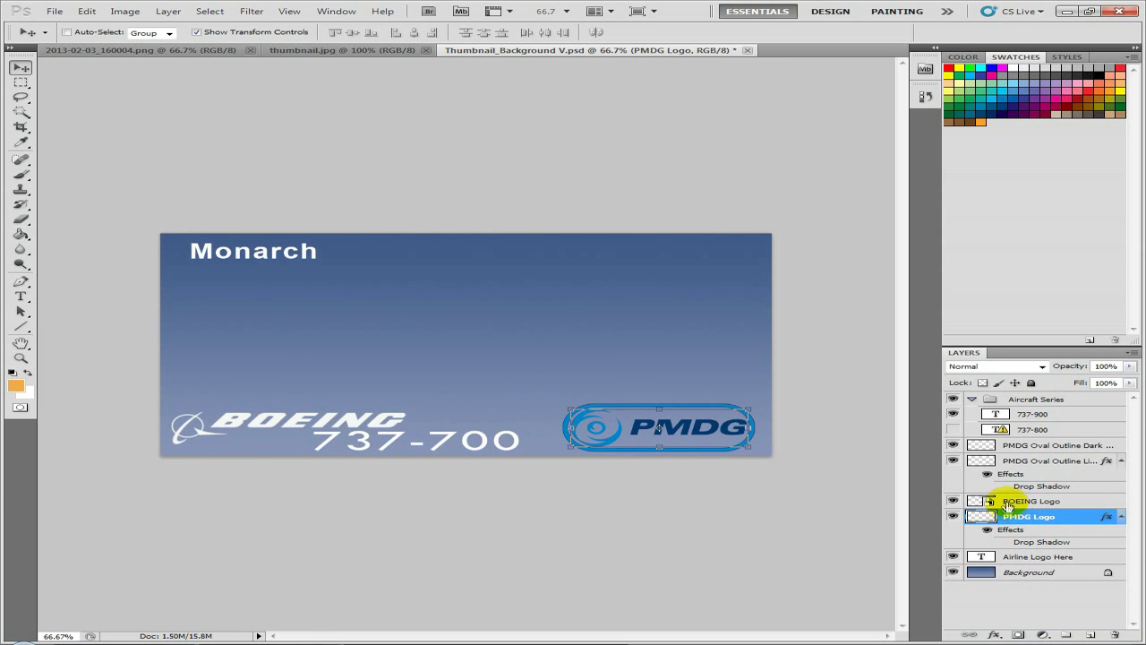
pyautogui.click(951, 501)
pyautogui.click(952, 501)
pyautogui.click(952, 516)
pyautogui.click(953, 516)
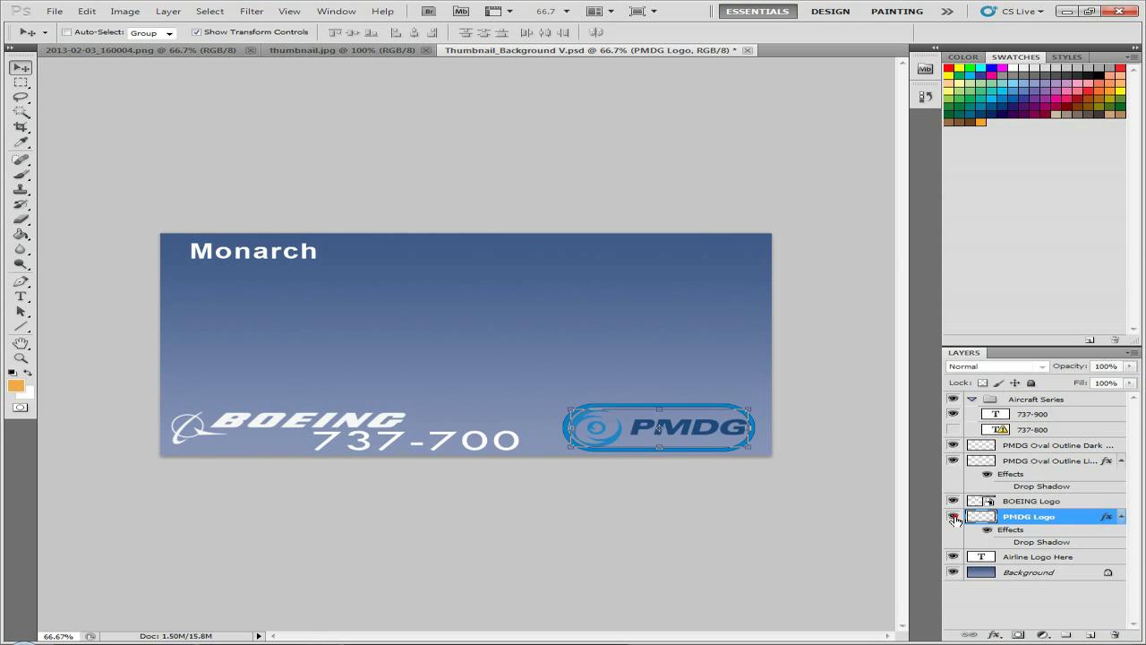
pyautogui.press('Delete')
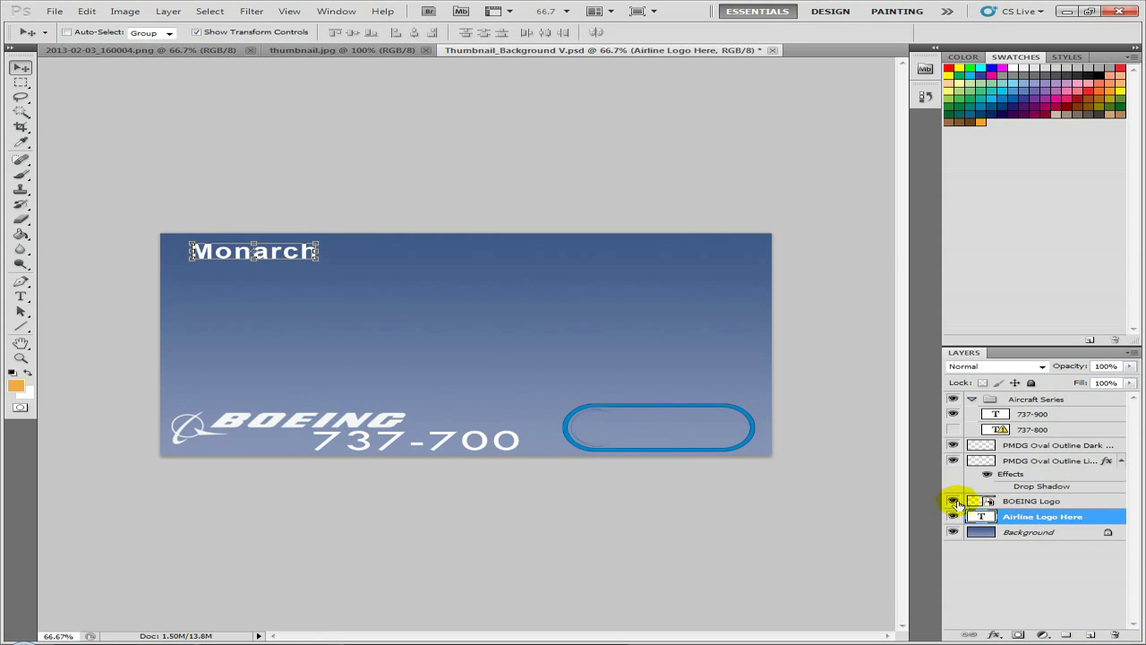
pyautogui.click(952, 460)
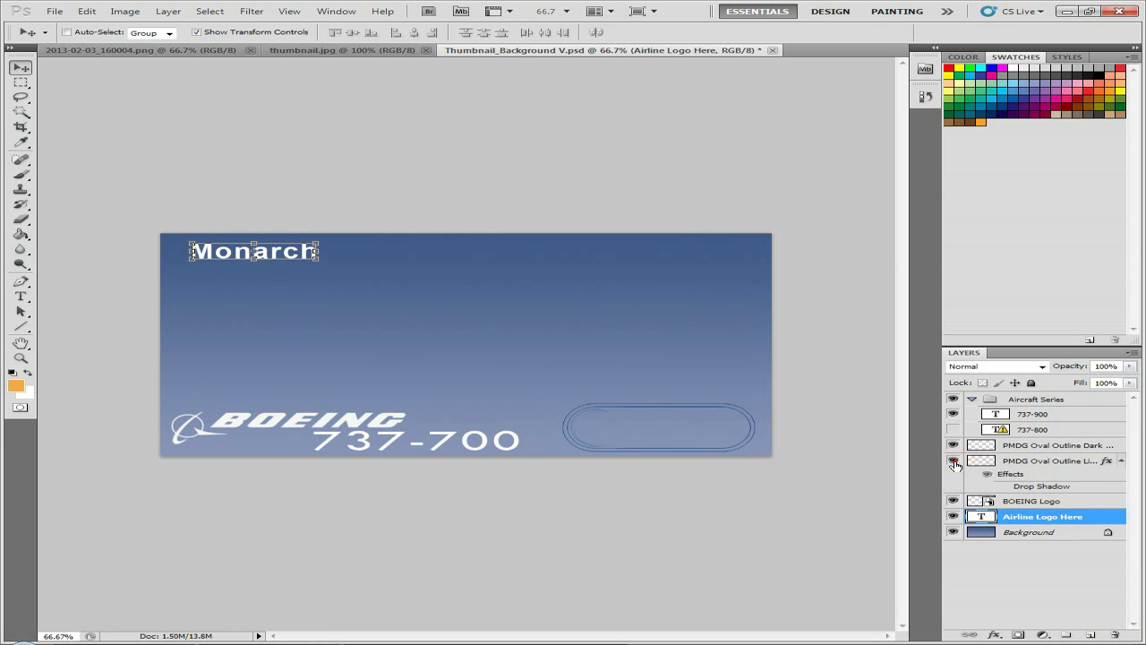
pyautogui.click(952, 460)
pyautogui.click(1019, 462)
pyautogui.press('Delete')
pyautogui.click(1022, 445)
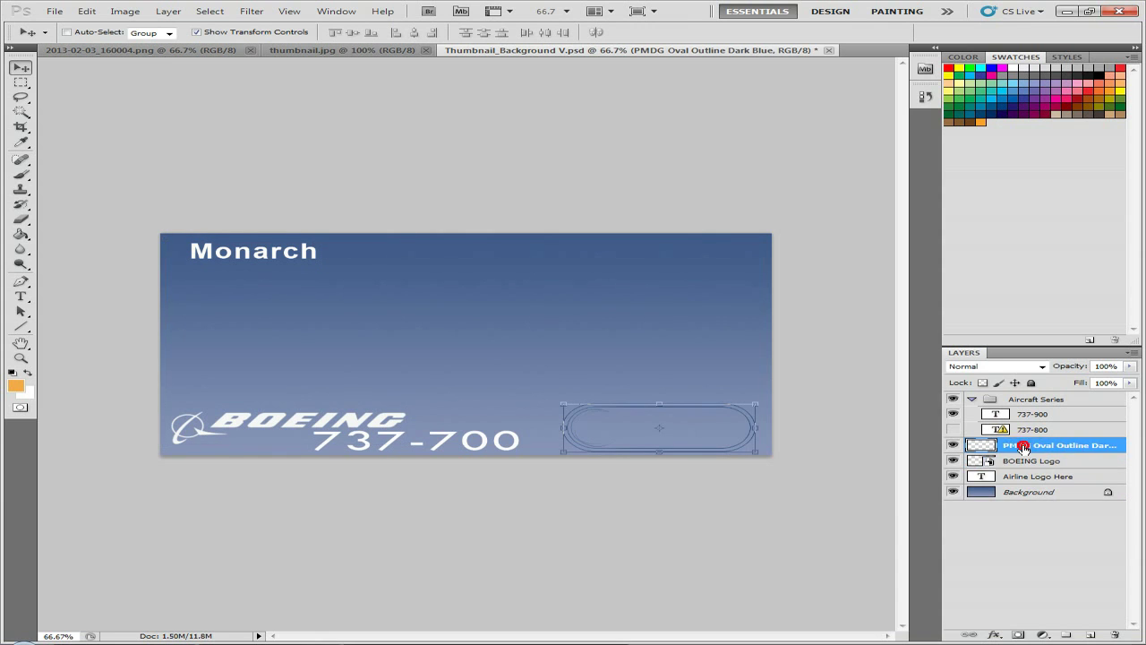
pyautogui.press('Delete')
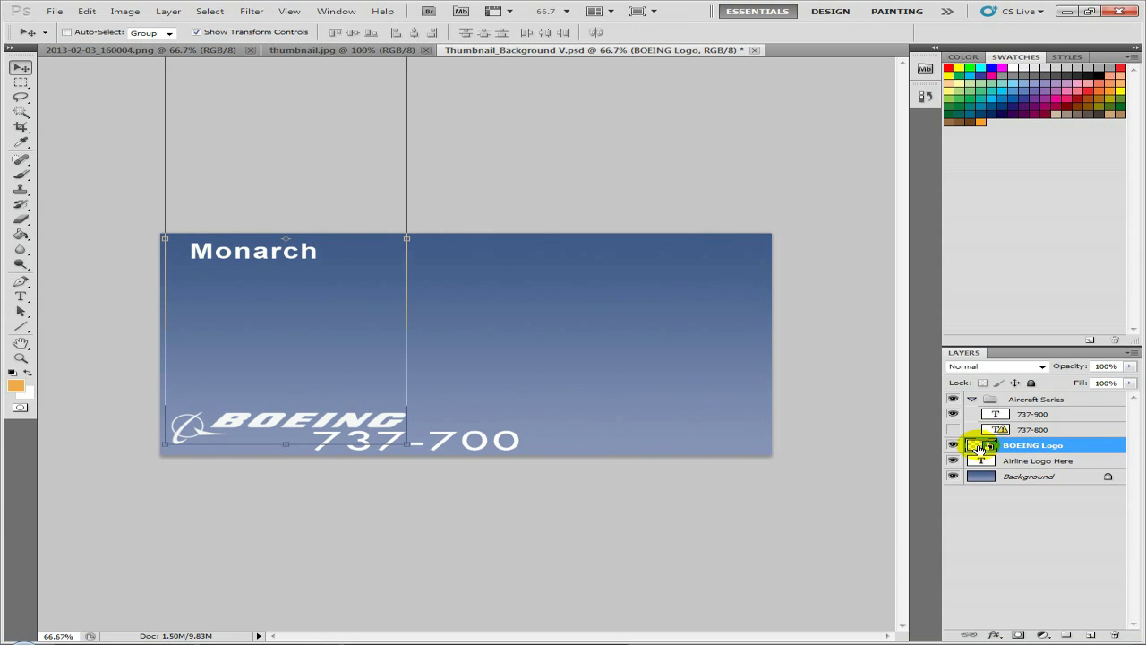
# - Compare the 737-800 and 737-700 labels, leaving only 737-700 visible
pyautogui.click(1038, 429)
pyautogui.click(1038, 415)
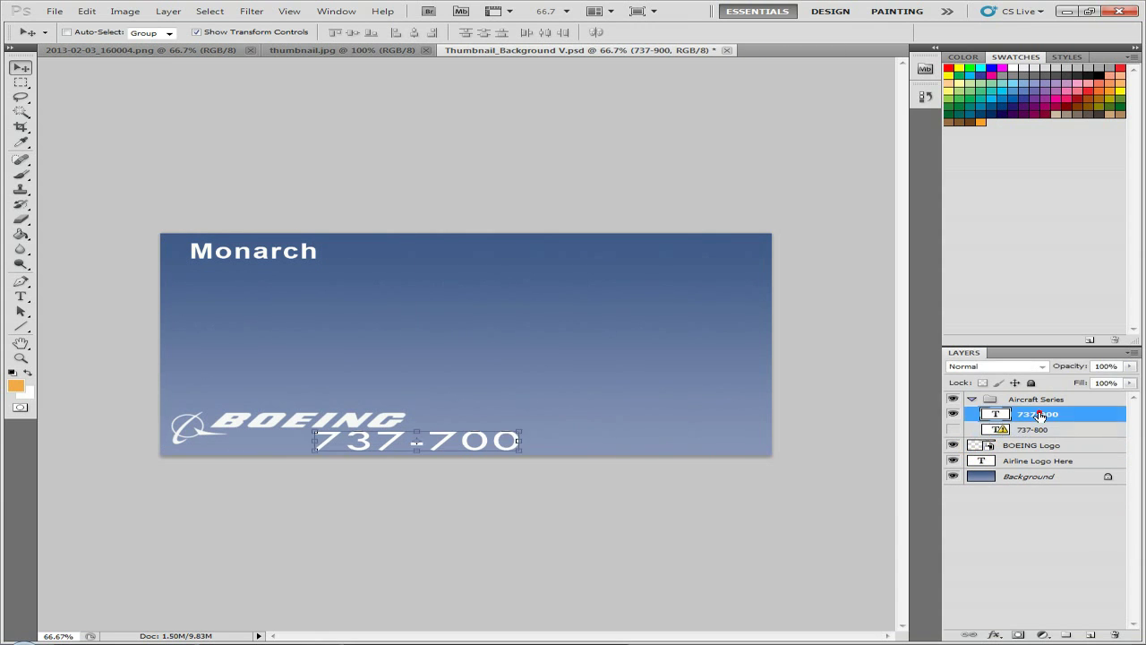
pyautogui.click(1037, 431)
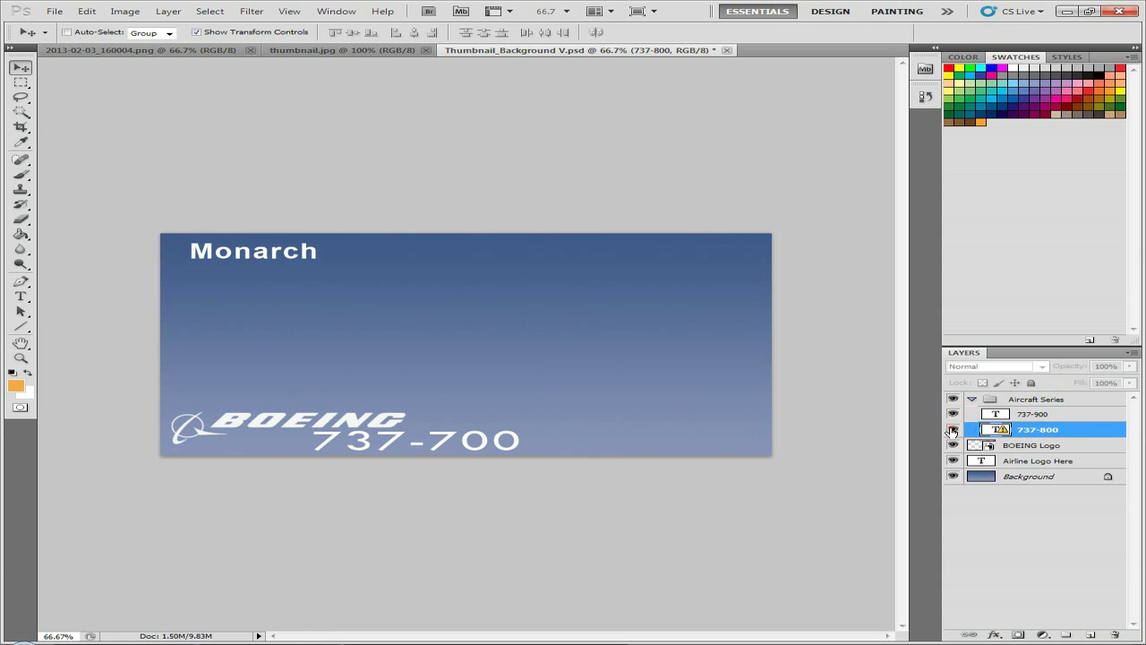
pyautogui.click(953, 429)
pyautogui.click(952, 415)
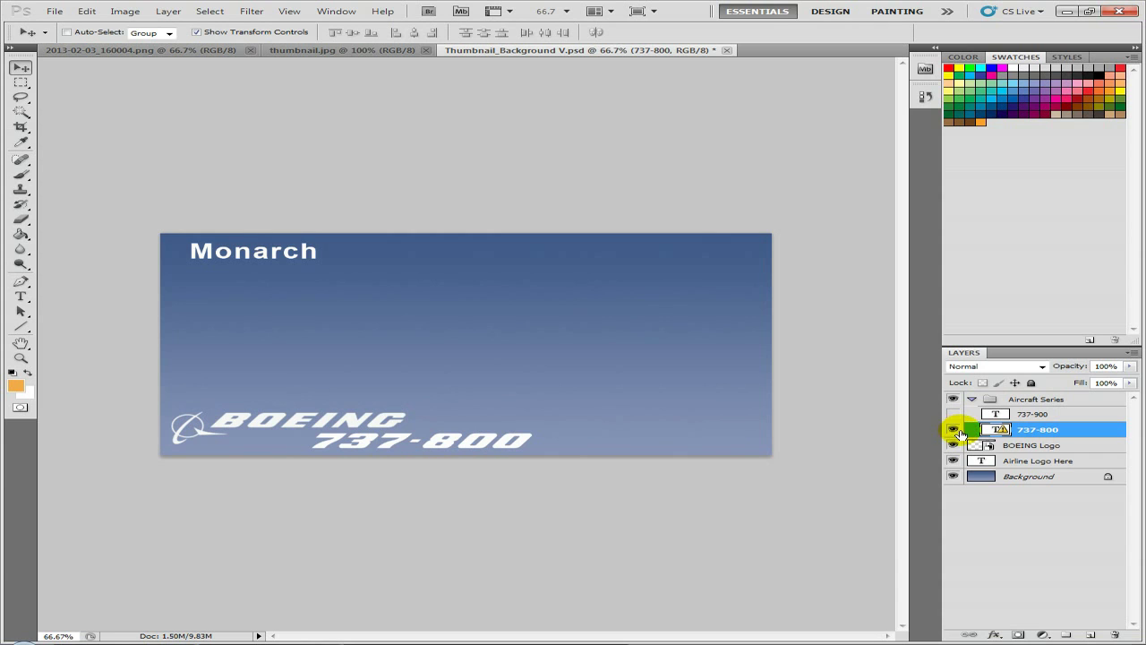
pyautogui.click(954, 414)
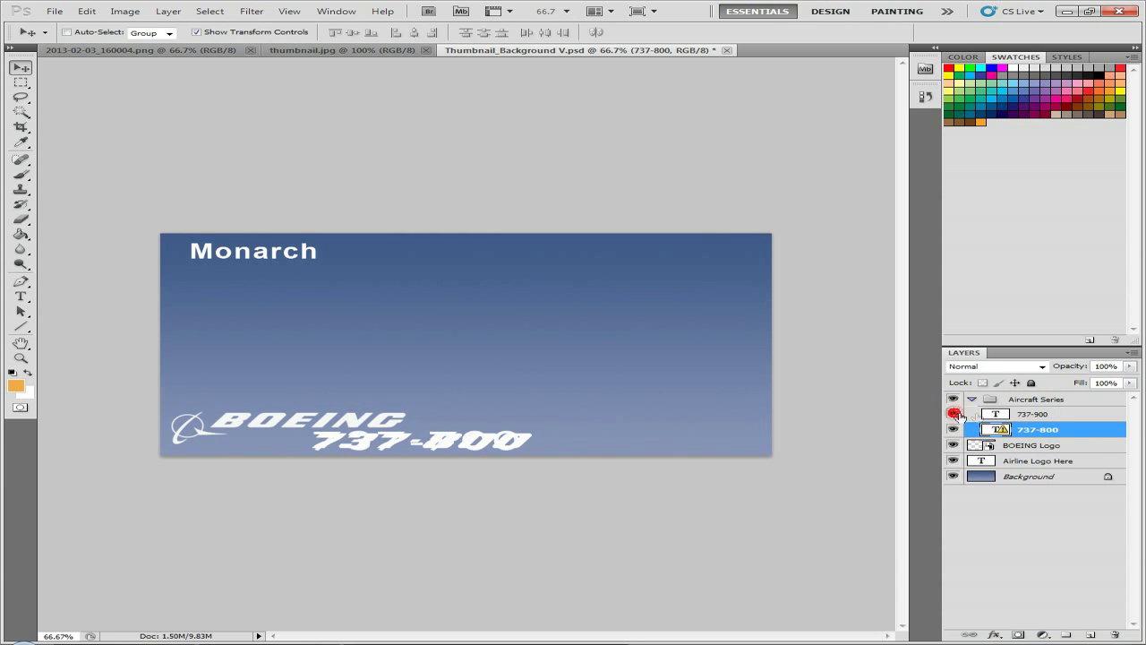
pyautogui.click(953, 429)
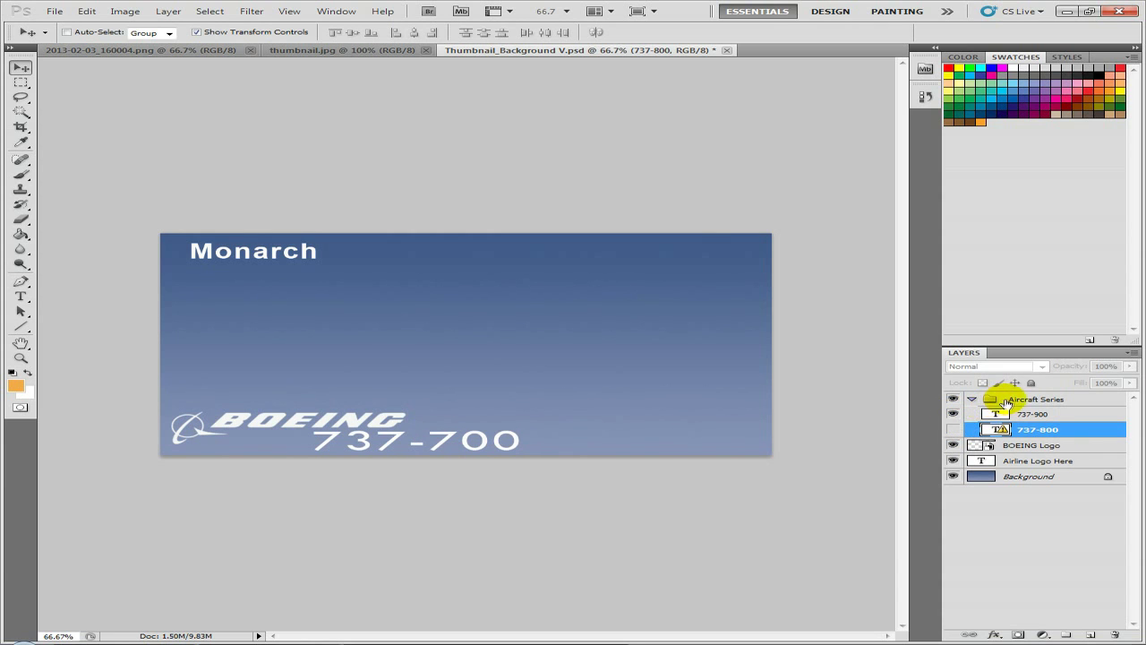
pyautogui.click(1006, 403)
# - Copy the Monarch 737 from the FSX screenshot into new document Untitled-1, then close the screenshot
pyautogui.click(304, 50)
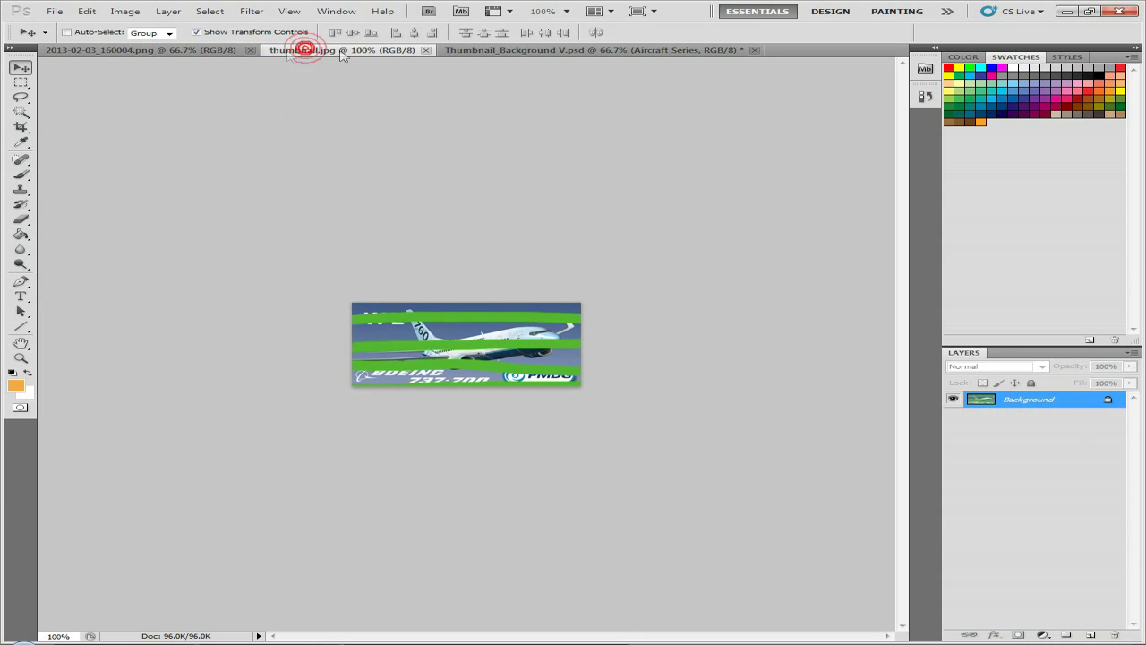
pyautogui.click(197, 51)
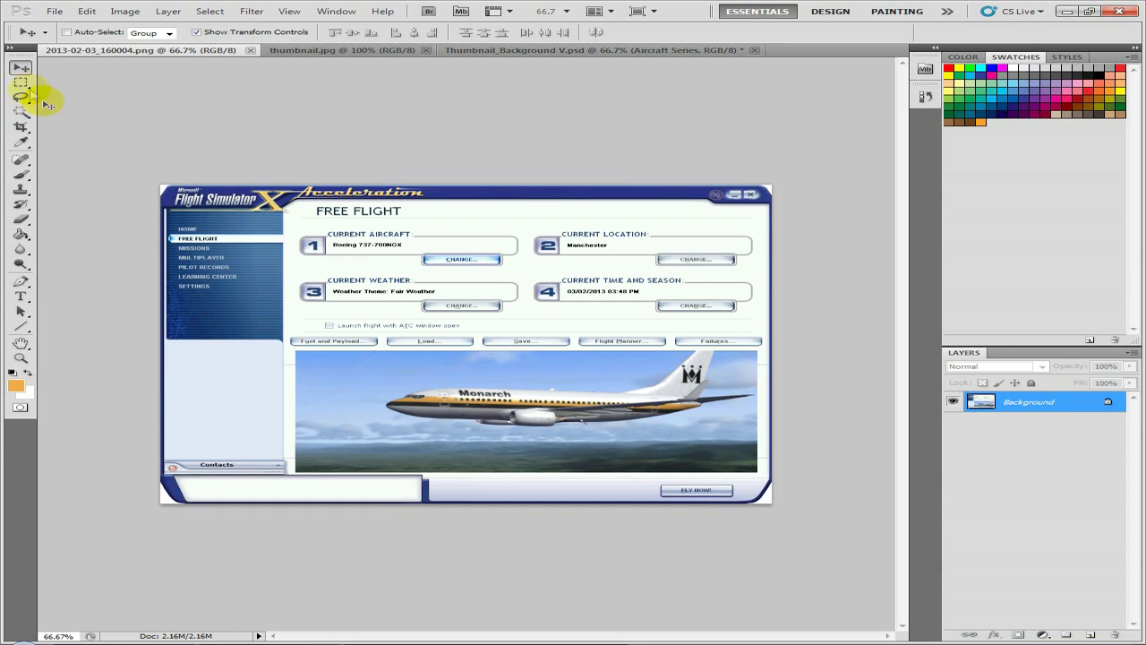
pyautogui.click(21, 82)
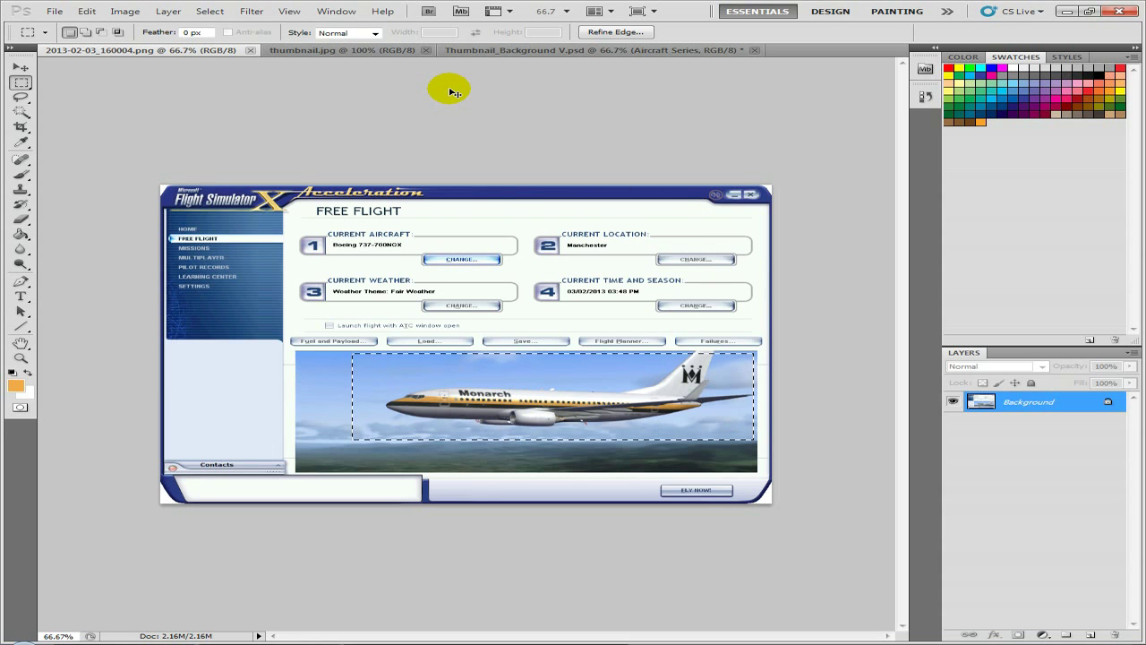
pyautogui.hotkey('ctrl', 'n')
pyautogui.press('Return')
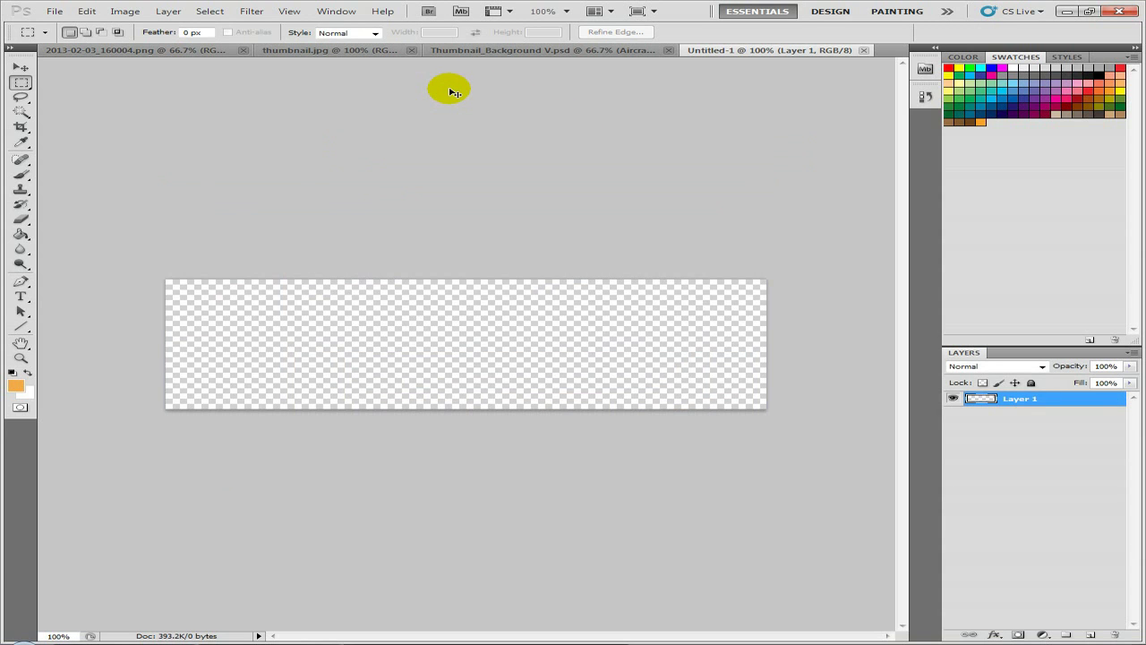
pyautogui.hotkey('ctrl', 'v')
pyautogui.click(215, 51)
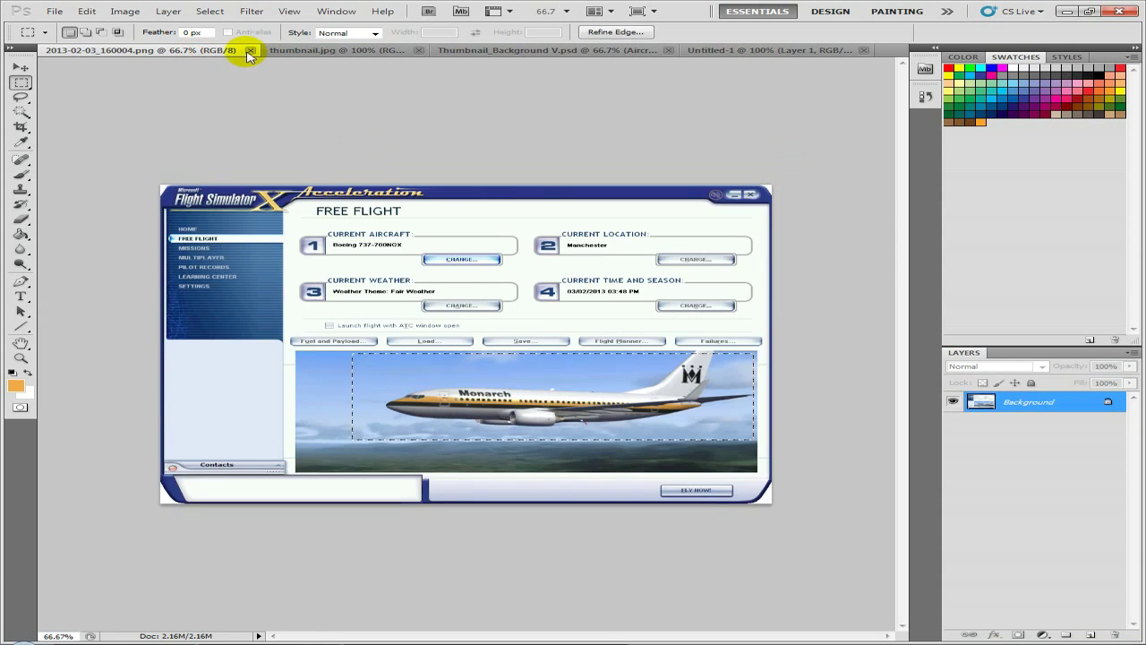
pyautogui.click(249, 51)
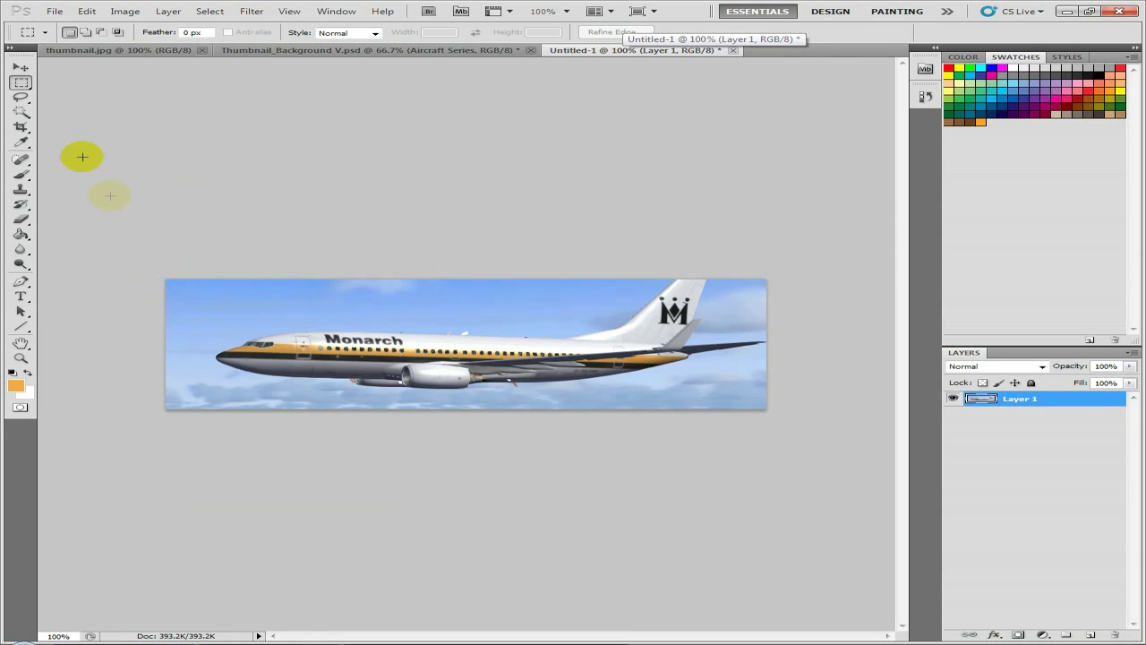
# - Erase the sky and leftover fringe specks around the plane using the Magic Wand at tolerance 60
pyautogui.click(20, 112)
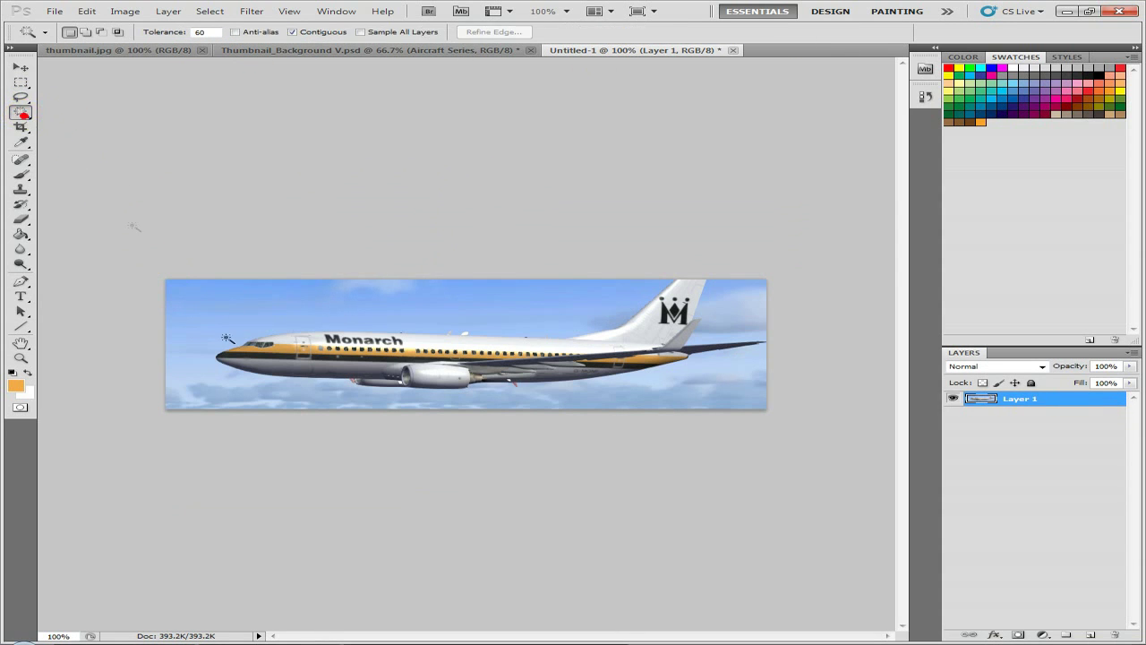
pyautogui.click(223, 306)
pyautogui.press('Delete')
pyautogui.click(704, 329)
pyautogui.click(730, 302)
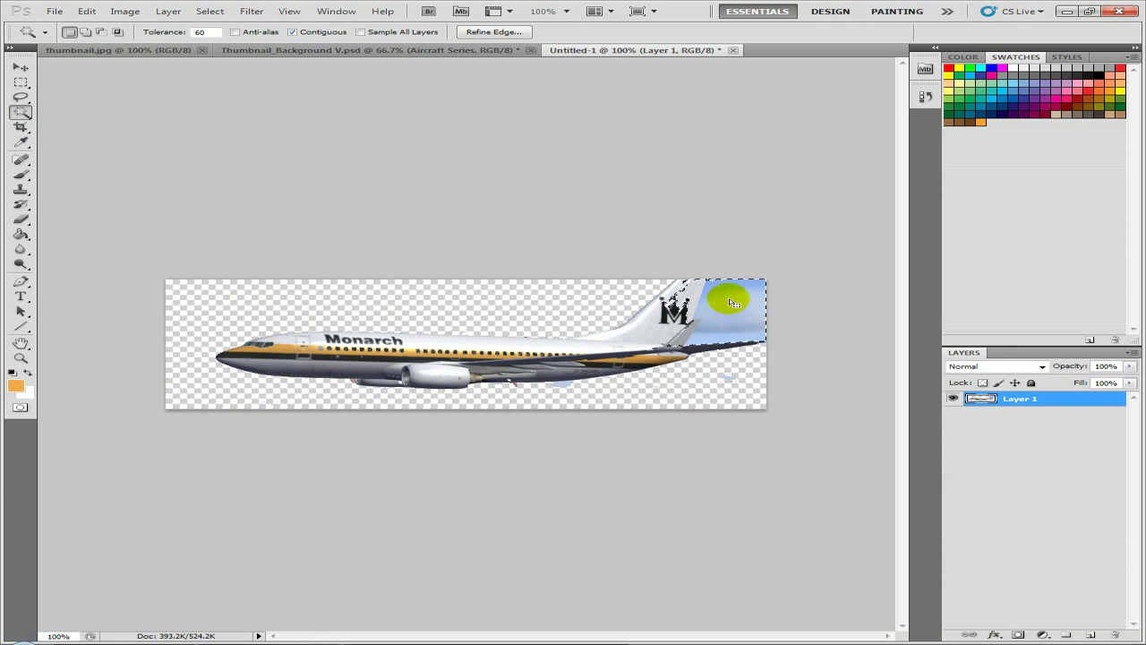
pyautogui.press('Delete')
pyautogui.click(745, 307)
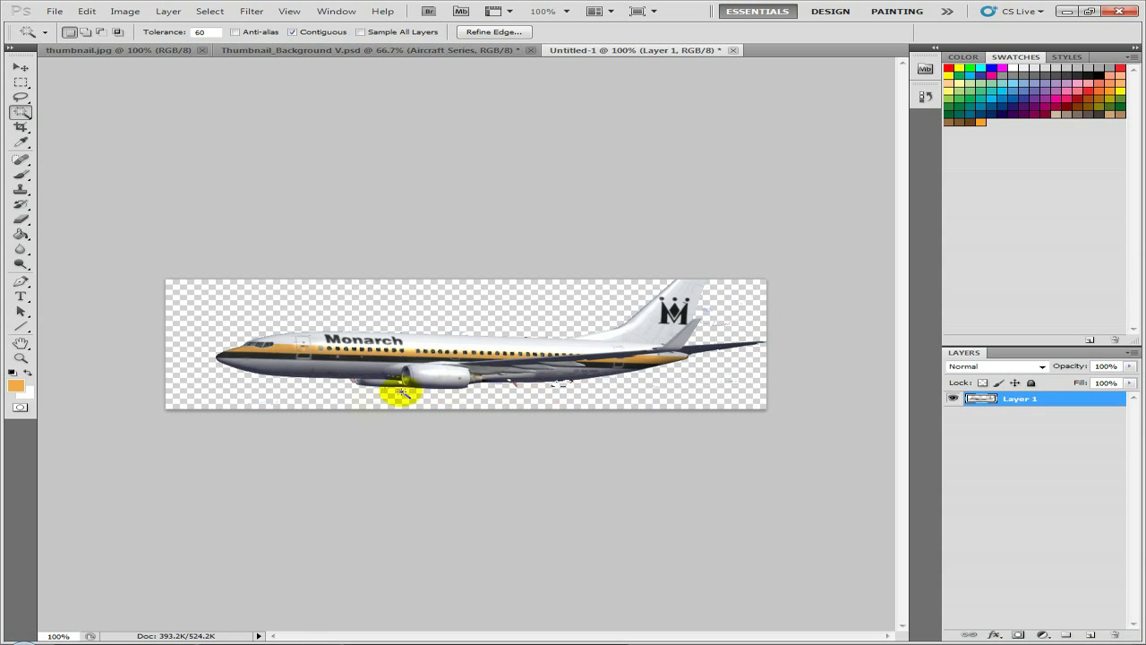
pyautogui.click(608, 394)
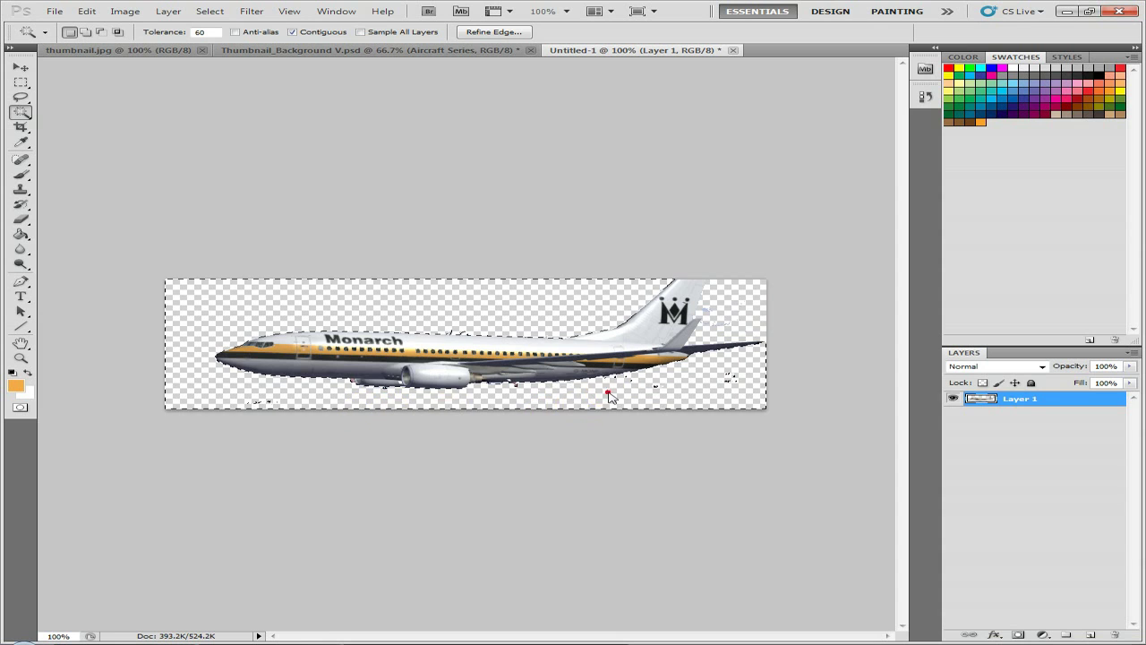
pyautogui.press('Delete')
pyautogui.click(707, 311)
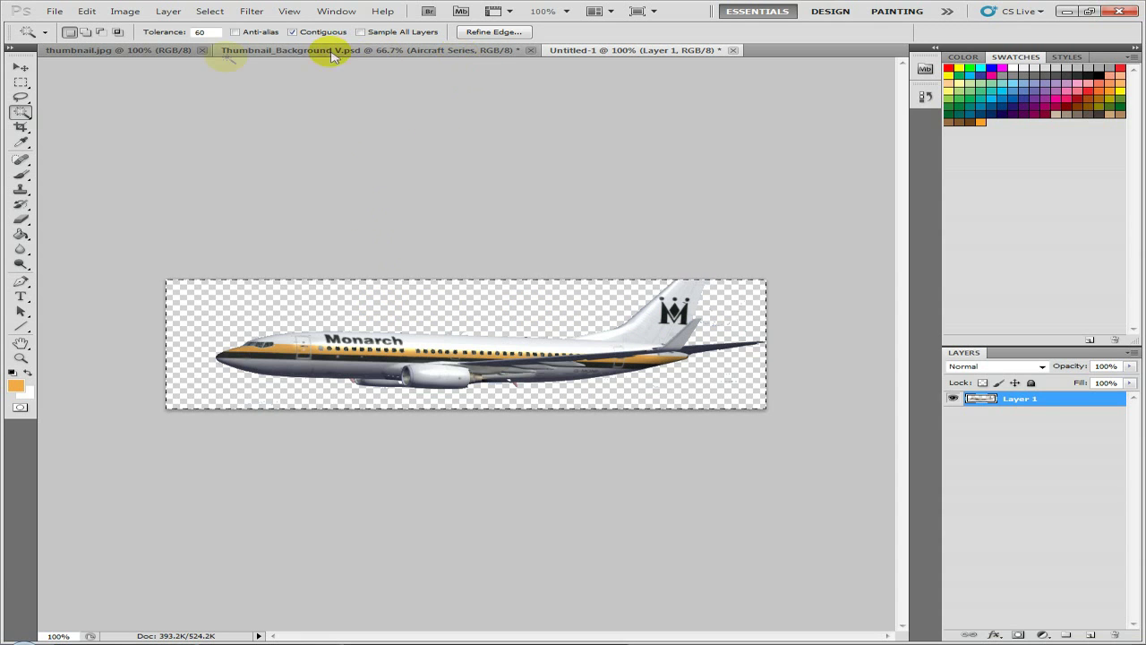
# - Paste the cut-out plane into Thumbnail_Background V.psd as a new layer
pyautogui.click(159, 52)
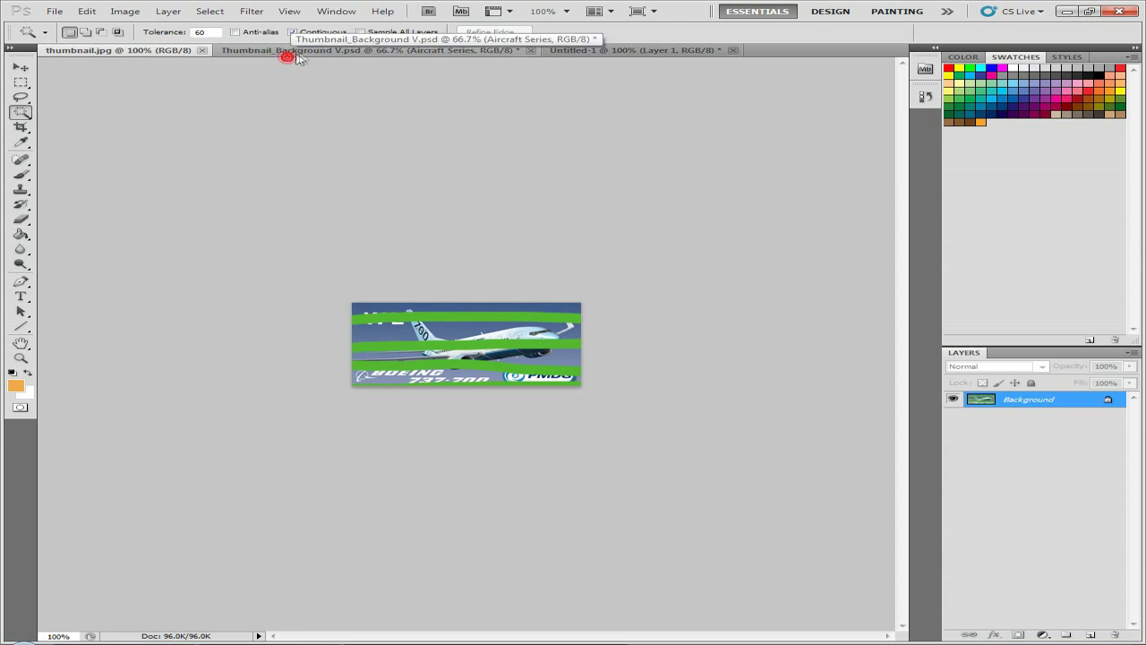
pyautogui.click(297, 52)
pyautogui.hotkey('ctrl', 'v')
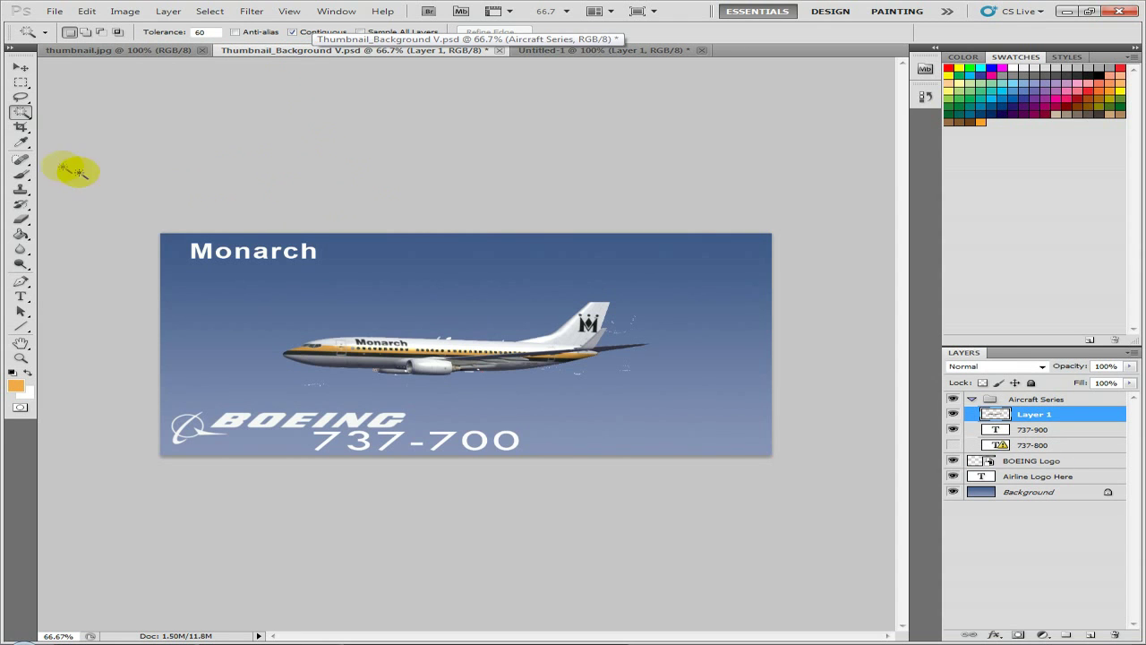
pyautogui.click(21, 70)
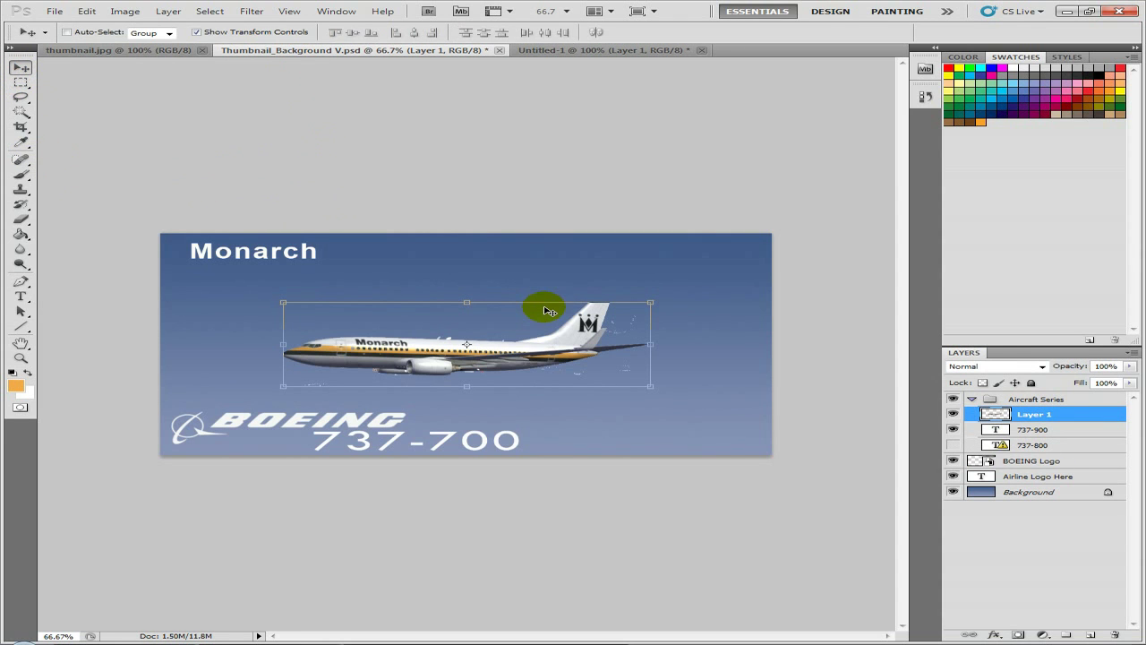
# - Free-transform the Monarch plane up to about 234%, bringing its nose near the left edge
pyautogui.hotkey('ctrl', 't')
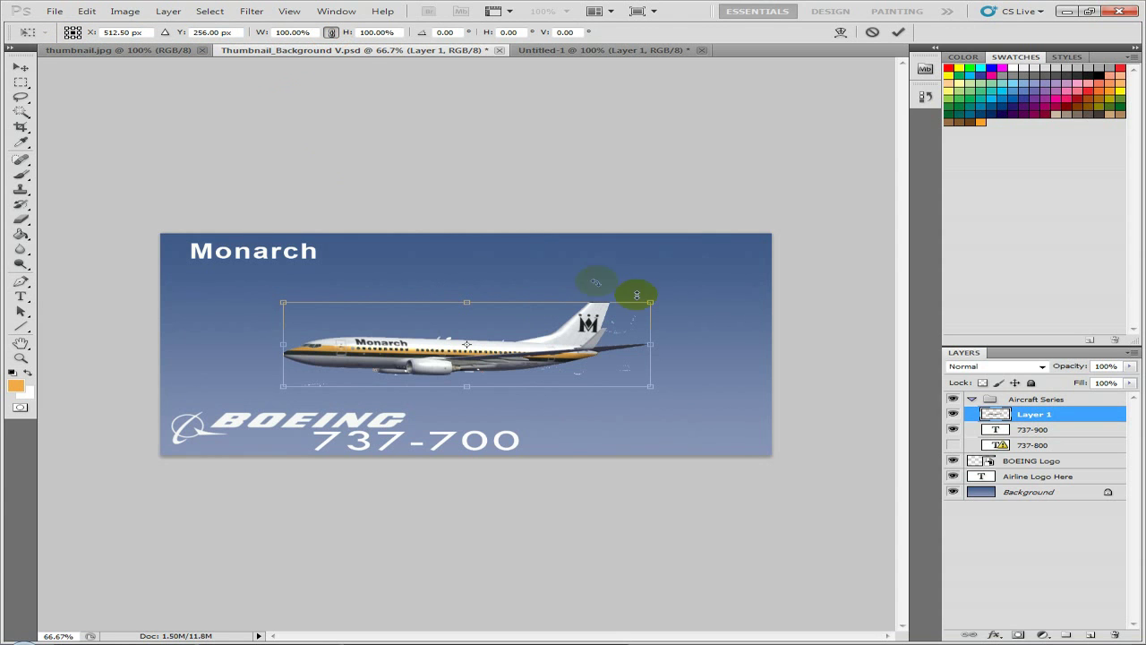
pyautogui.moveTo(636, 295); pyautogui.dragTo(895, 212)
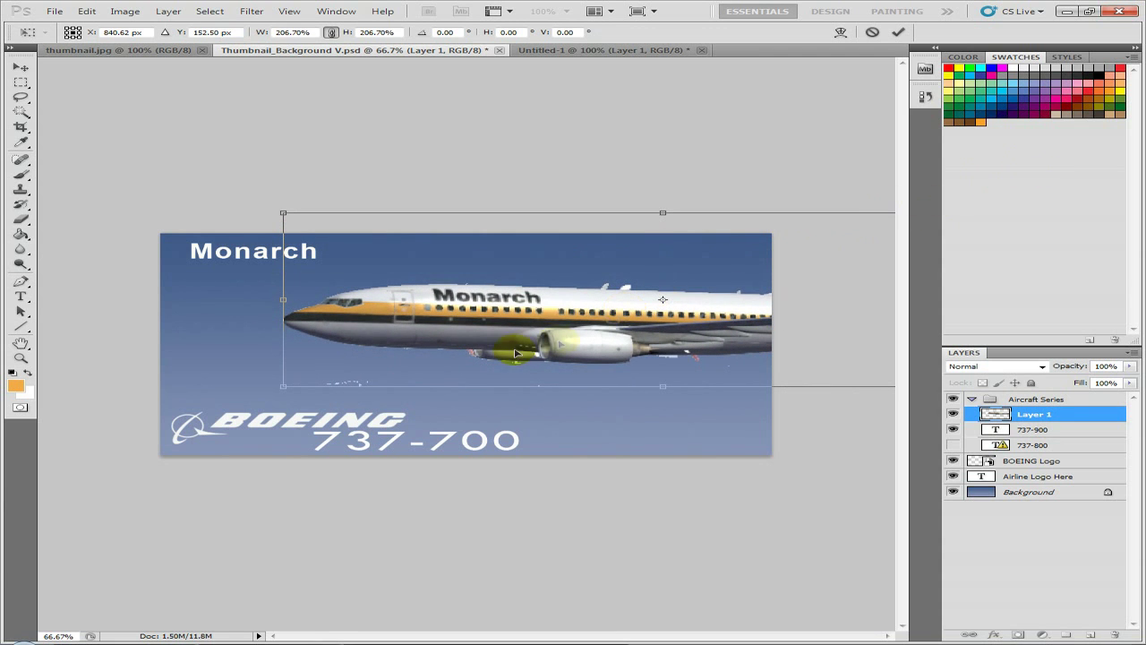
pyautogui.moveTo(283, 387); pyautogui.dragTo(387, 394)
pyautogui.press('Return')
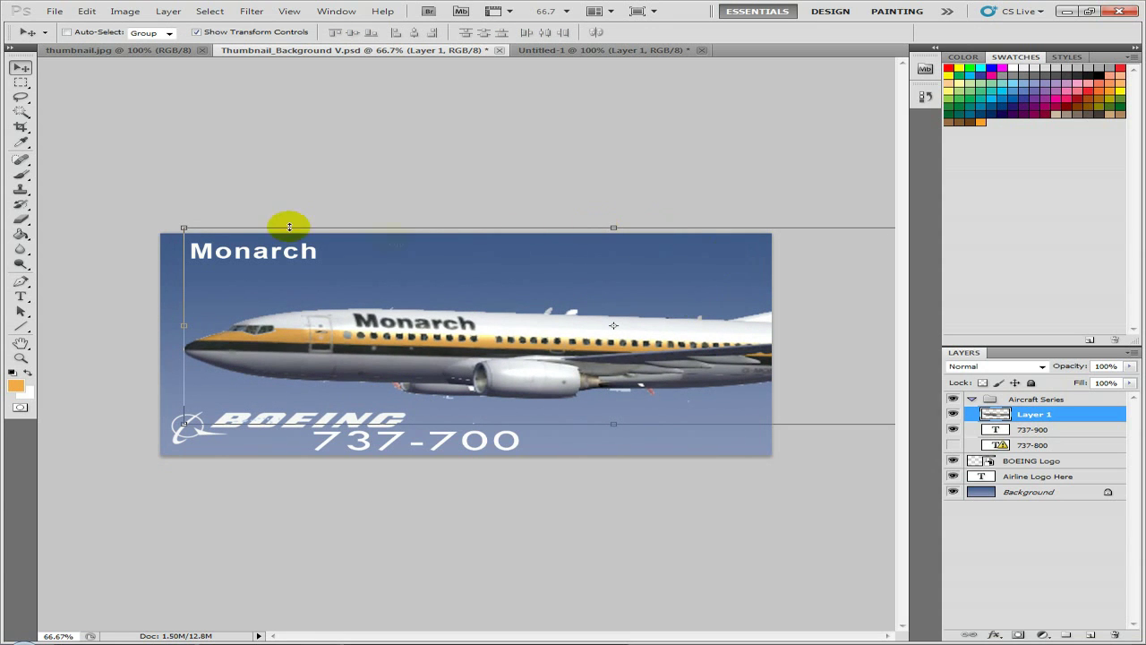
# - Erase the stray reddish specks below the wing with an 80 px eraser
pyautogui.click(21, 219)
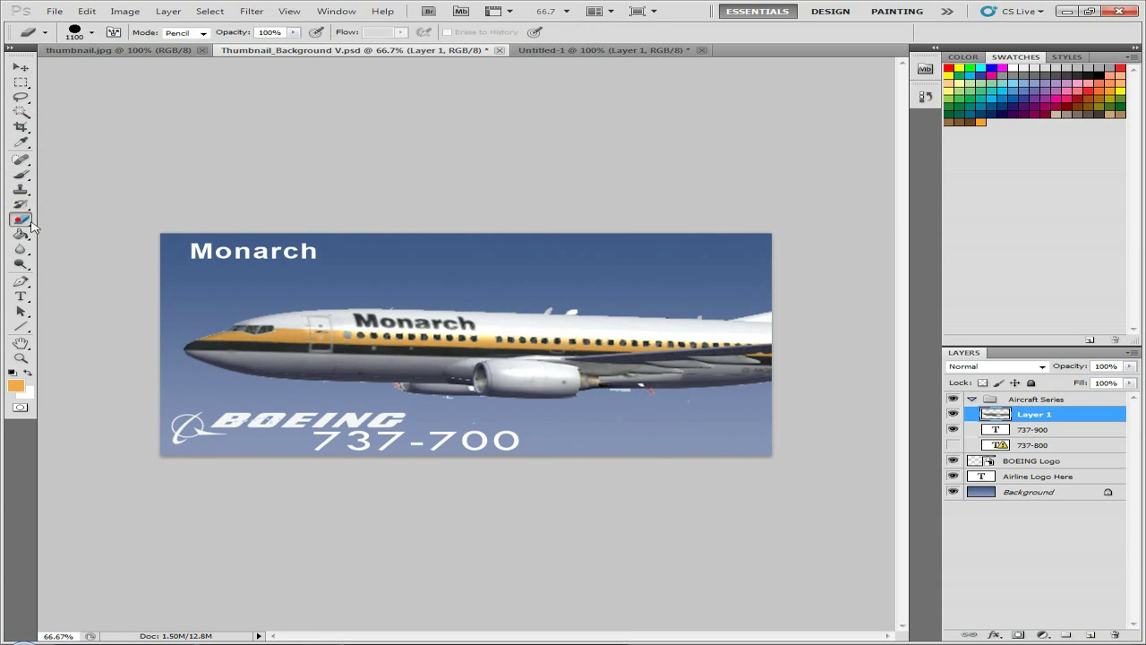
pyautogui.press('[')
pyautogui.press('[')
pyautogui.press('[')
pyautogui.press('[')
pyautogui.press('[')
pyautogui.press('[')
pyautogui.press('[')
pyautogui.press('[')
pyautogui.press('[')
pyautogui.press('[')
pyautogui.press('[')
pyautogui.press('[')
pyautogui.press('[')
pyautogui.press('[')
pyautogui.press('[')
pyautogui.press('[')
pyautogui.moveTo(602, 407); pyautogui.dragTo(626, 405)
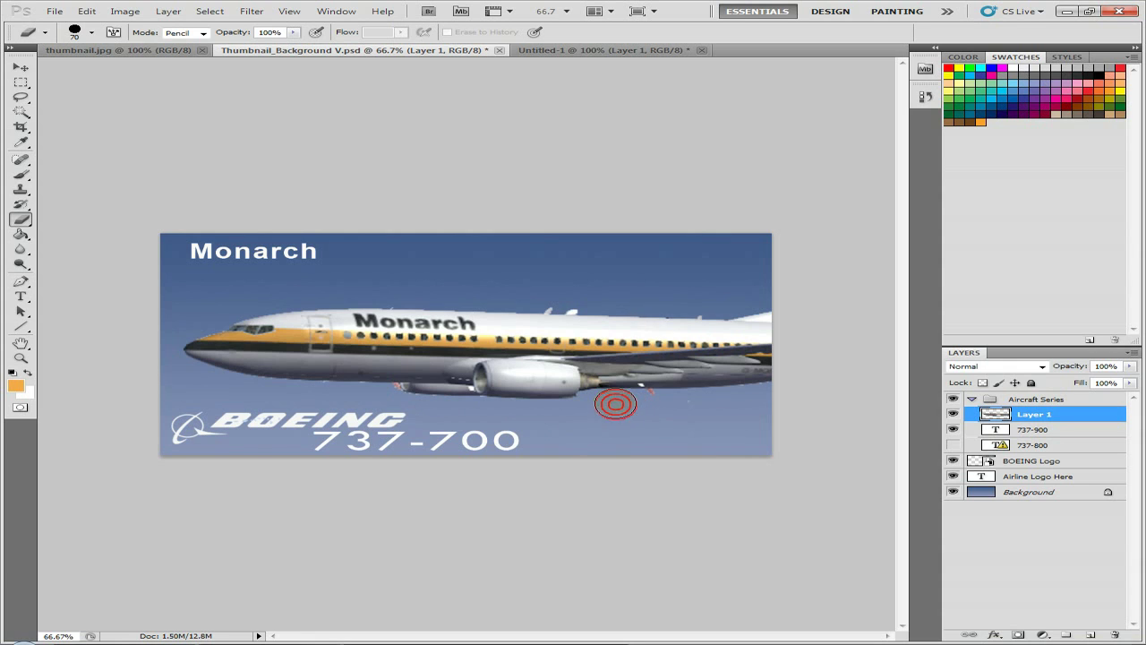
pyautogui.moveTo(614, 403); pyautogui.dragTo(672, 410)
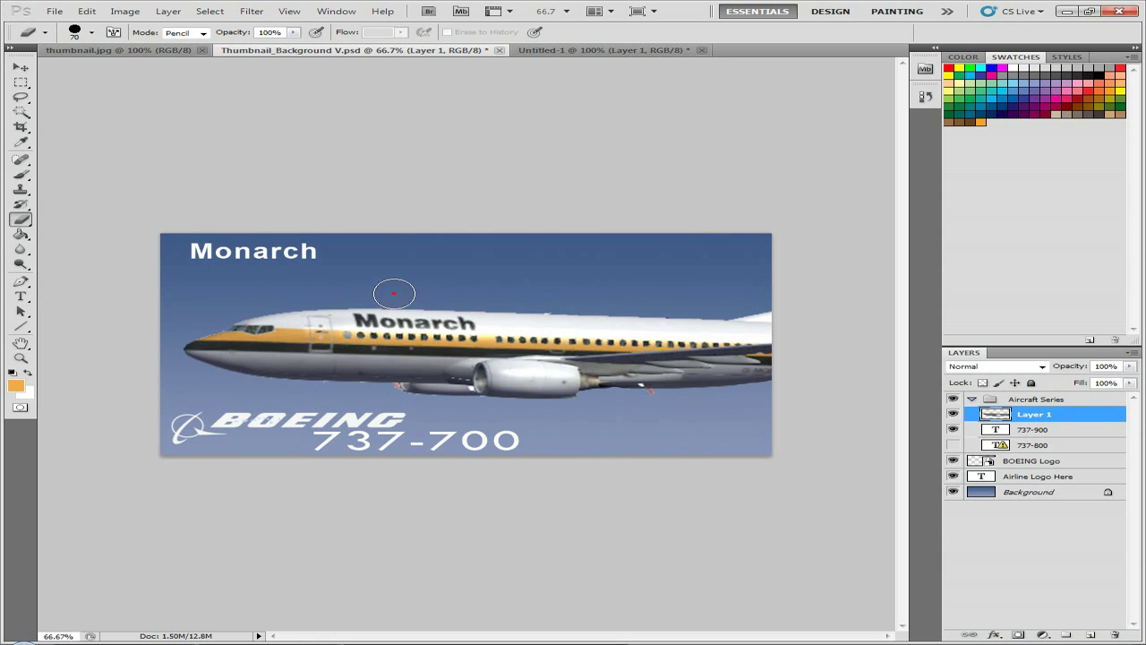
# - Repaint the stray pixels along the engine's lower edge blue with a smaller pencil
pyautogui.press('[')
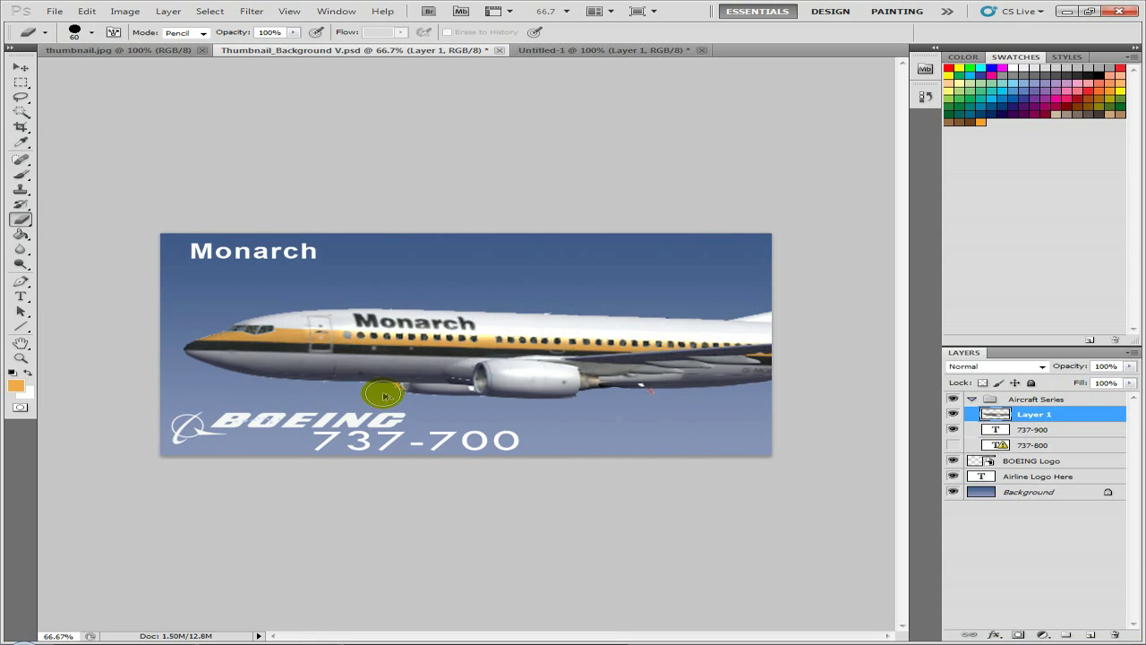
pyautogui.scroll(6, 383, 395)
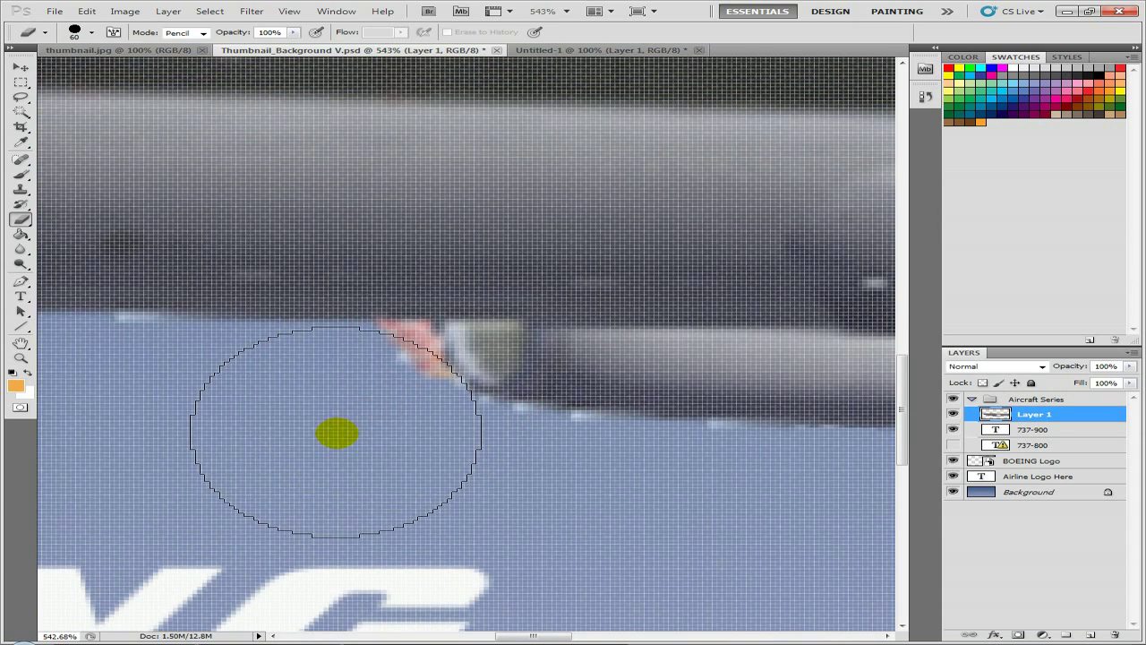
pyautogui.press('[')
pyautogui.press('[')
pyautogui.press('[')
pyautogui.press('[')
pyautogui.press('[')
pyautogui.press('[')
pyautogui.press('[')
pyautogui.press('[')
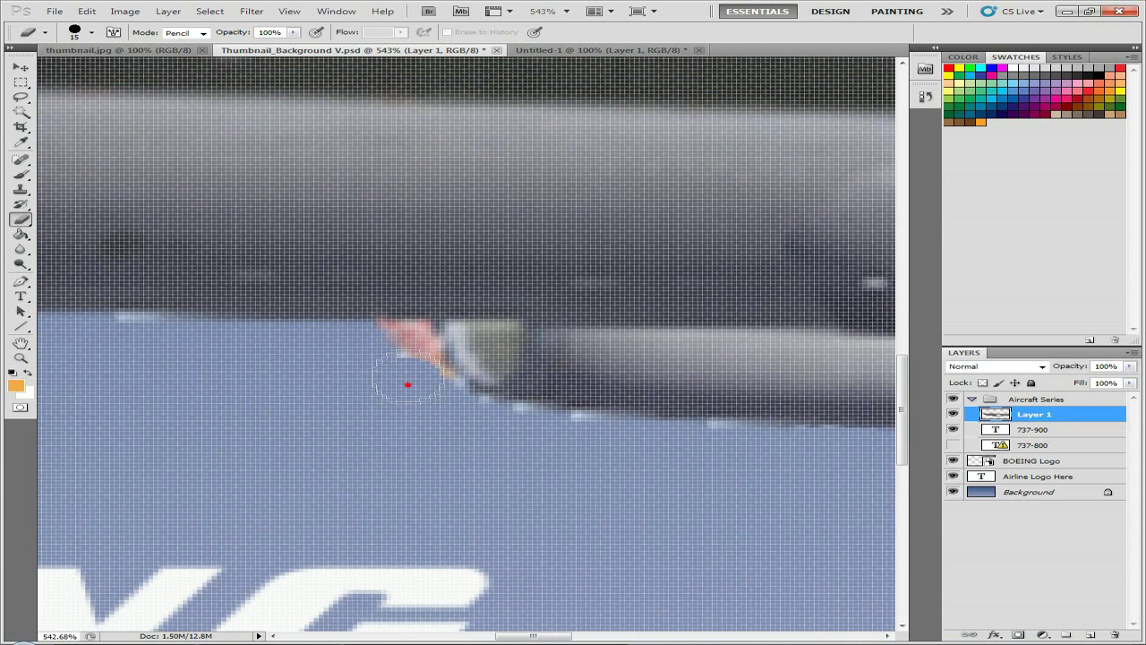
pyautogui.press('[')
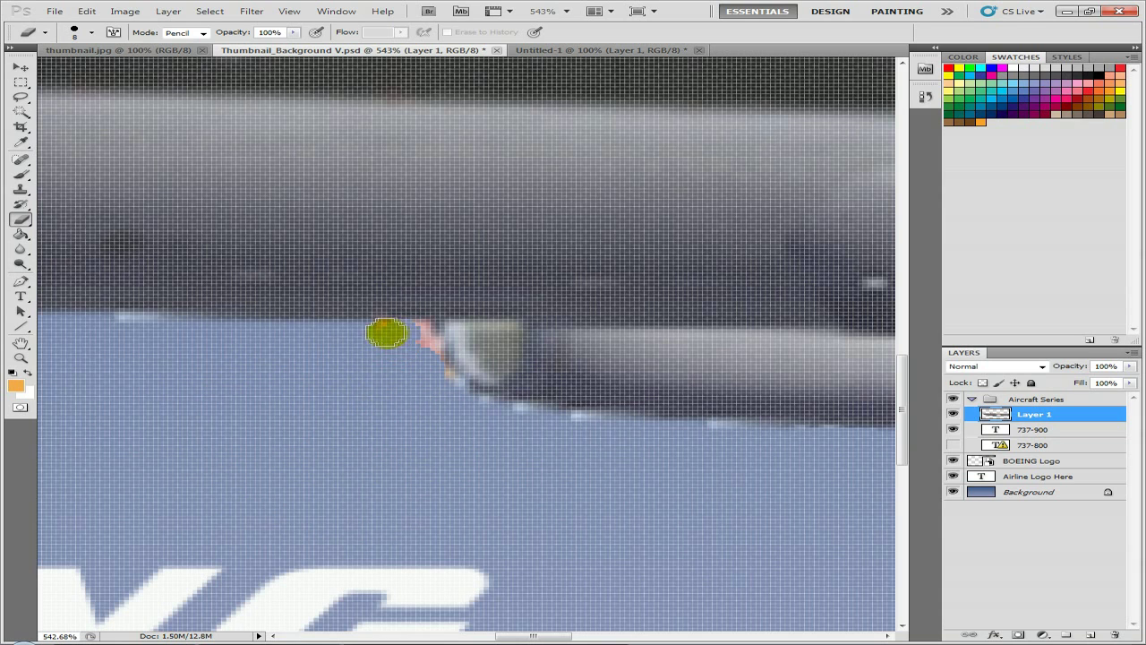
pyautogui.moveTo(387, 333)
pyautogui.mouseDown()
pyautogui.moveTo(419, 336)
pyautogui.moveTo(439, 380)
pyautogui.moveTo(476, 409)
pyautogui.moveTo(588, 429)
pyautogui.mouseUp()
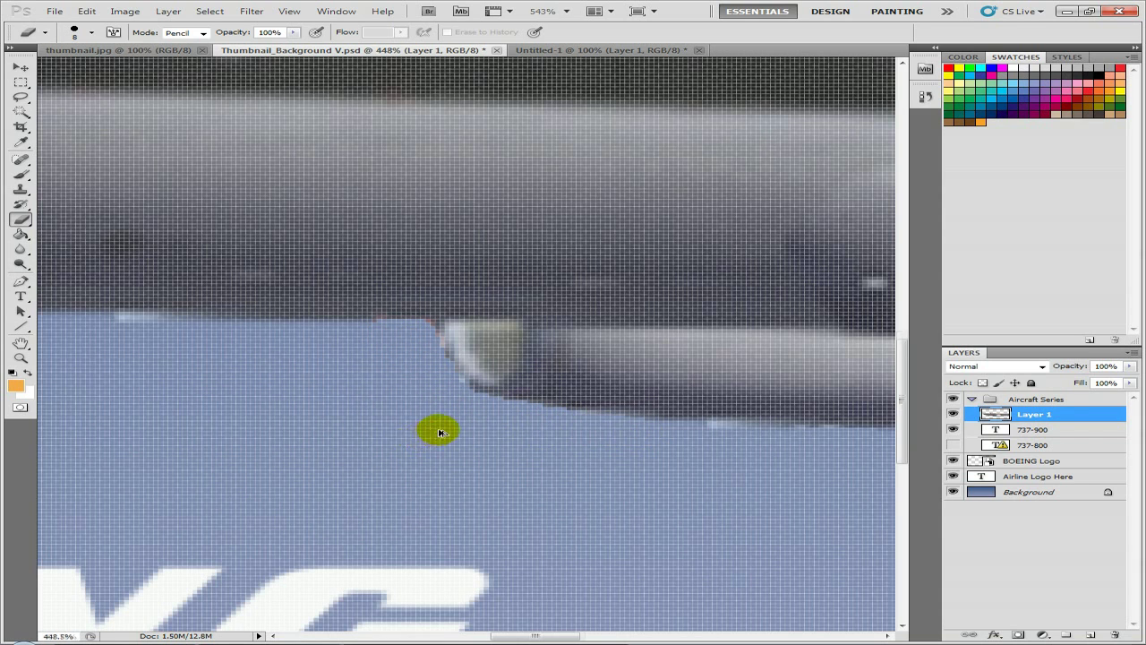
pyautogui.scroll(-4, 435, 427)
pyautogui.scroll(-8, 448, 403)
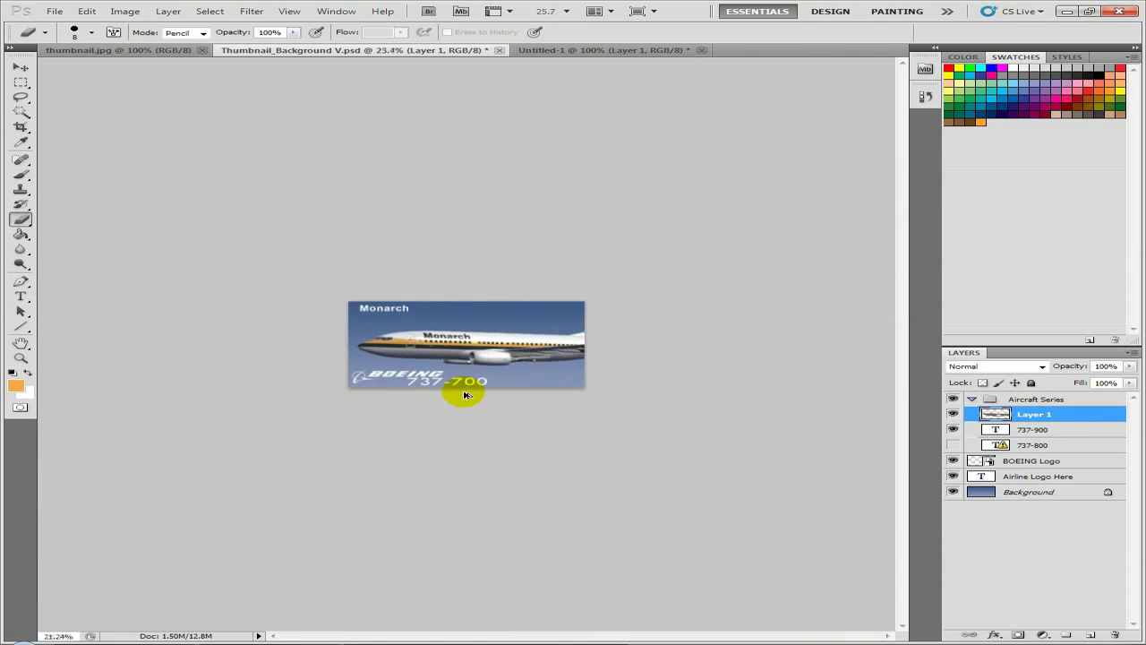
pyautogui.scroll(-1, 463, 395)
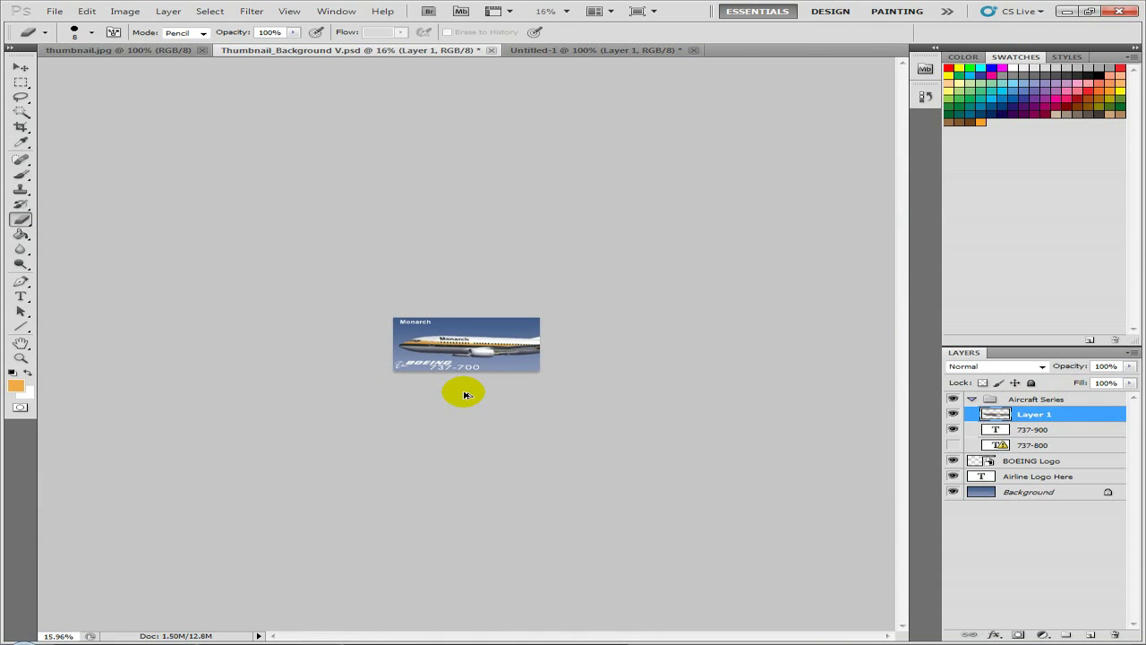
pyautogui.scroll(1, 464, 395)
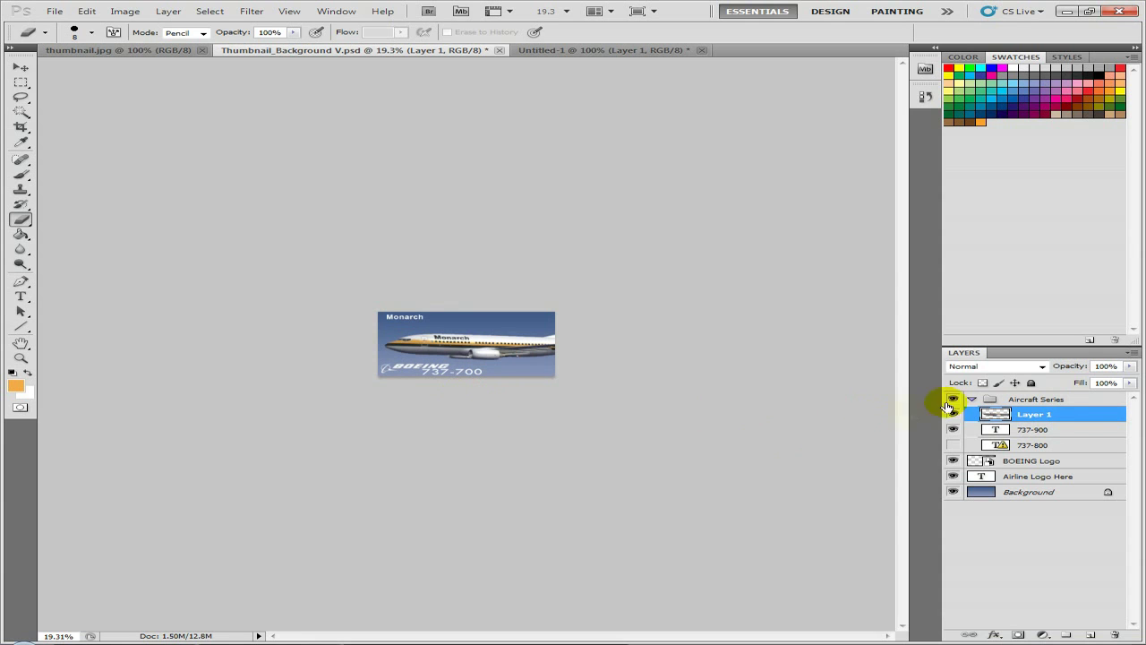
# - Merge the Aircraft Series group through Background into one Background layer, then return to Untitled-1
pyautogui.click(1031, 402)
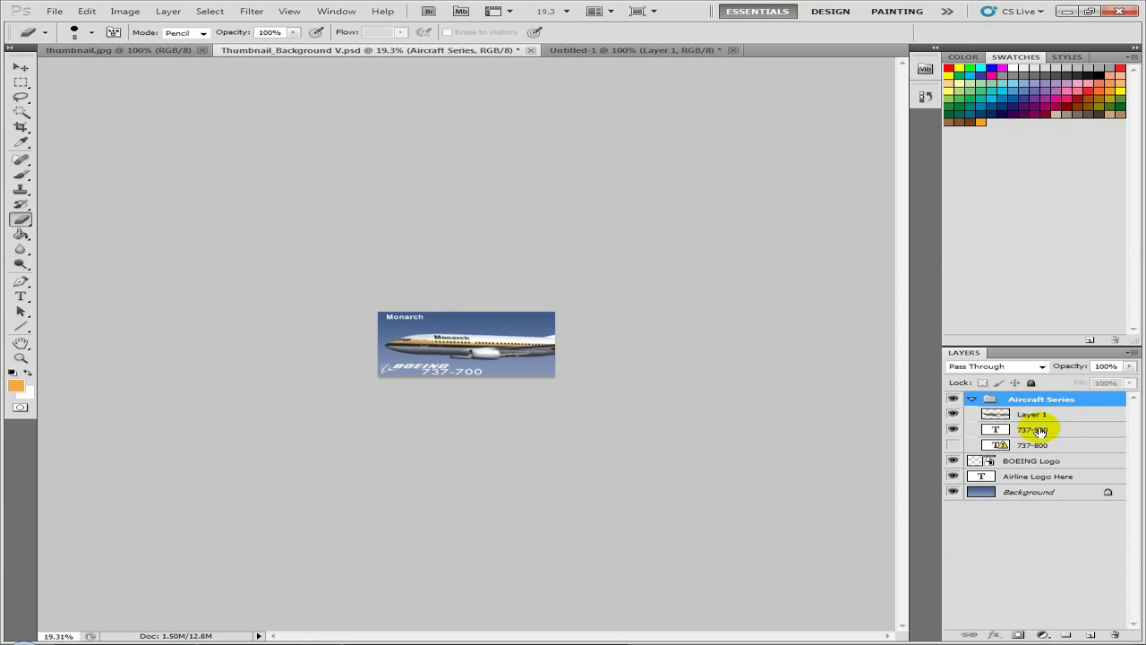
pyautogui.keyDown('shift'); pyautogui.click(1034, 492); pyautogui.keyUp('shift')
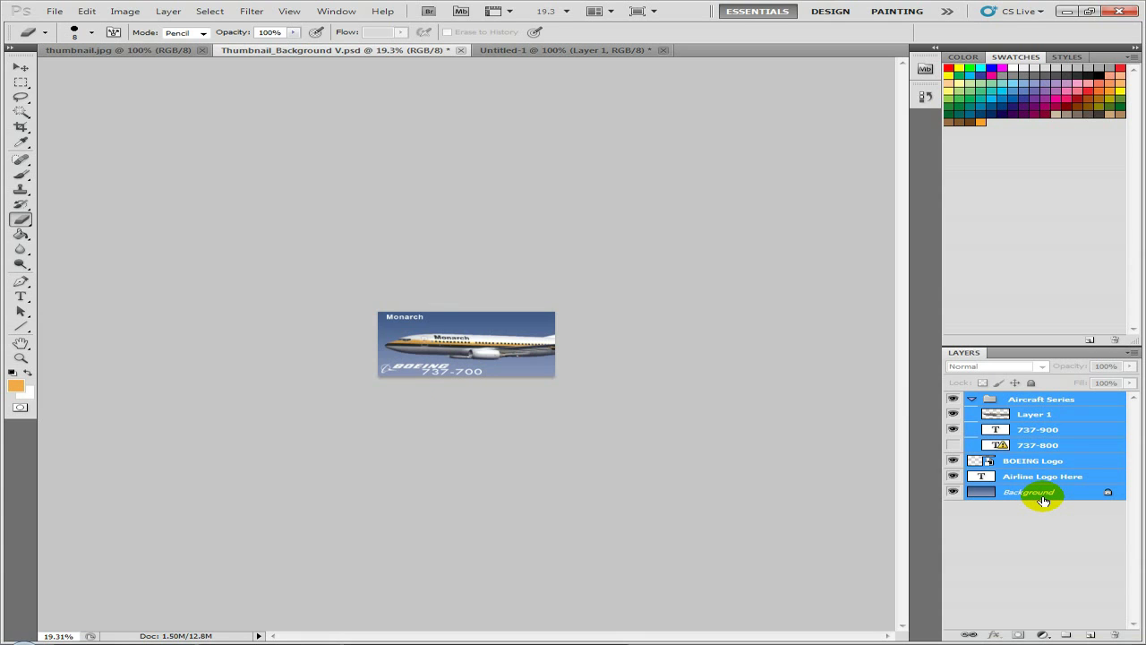
pyautogui.hotkey('ctrl', 'e')
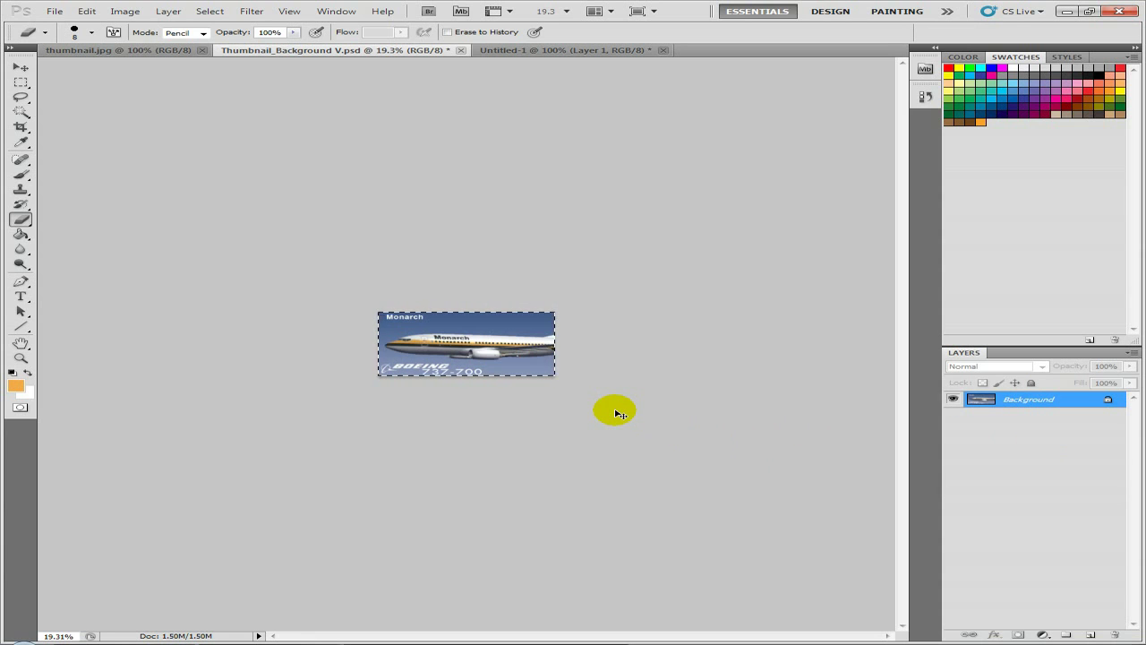
pyautogui.click(543, 49)
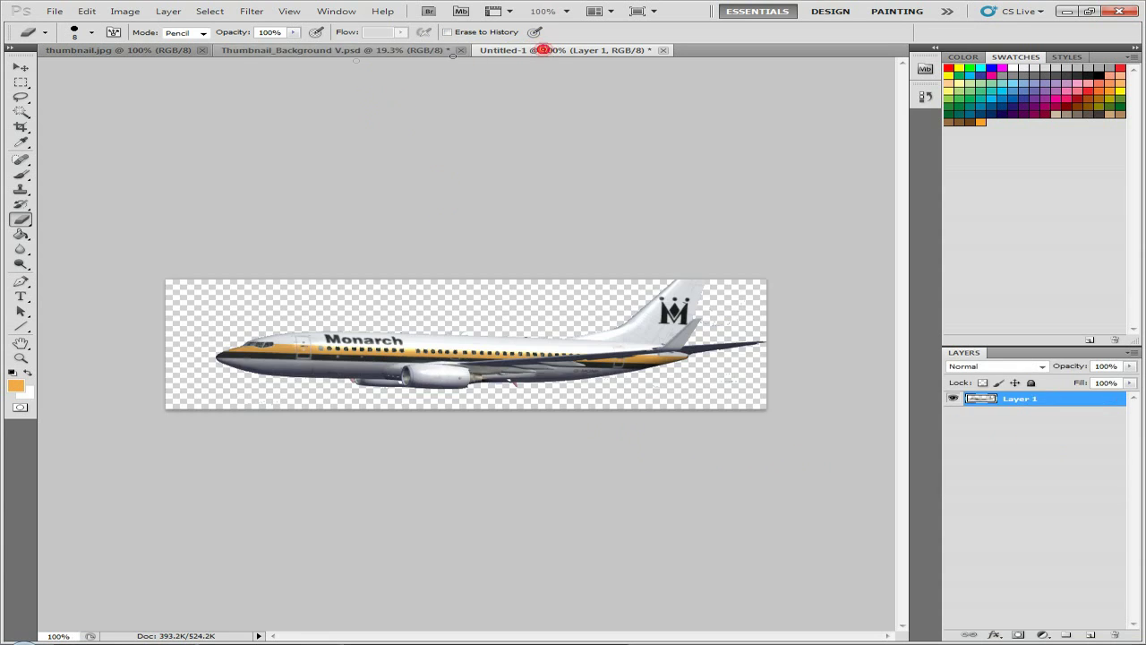
# - Paste the Monarch 737-700 artwork into thumbnail.jpg, resize it to fill the canvas, flatten, and close
pyautogui.click(144, 50)
pyautogui.hotkey('ctrl', 'v')
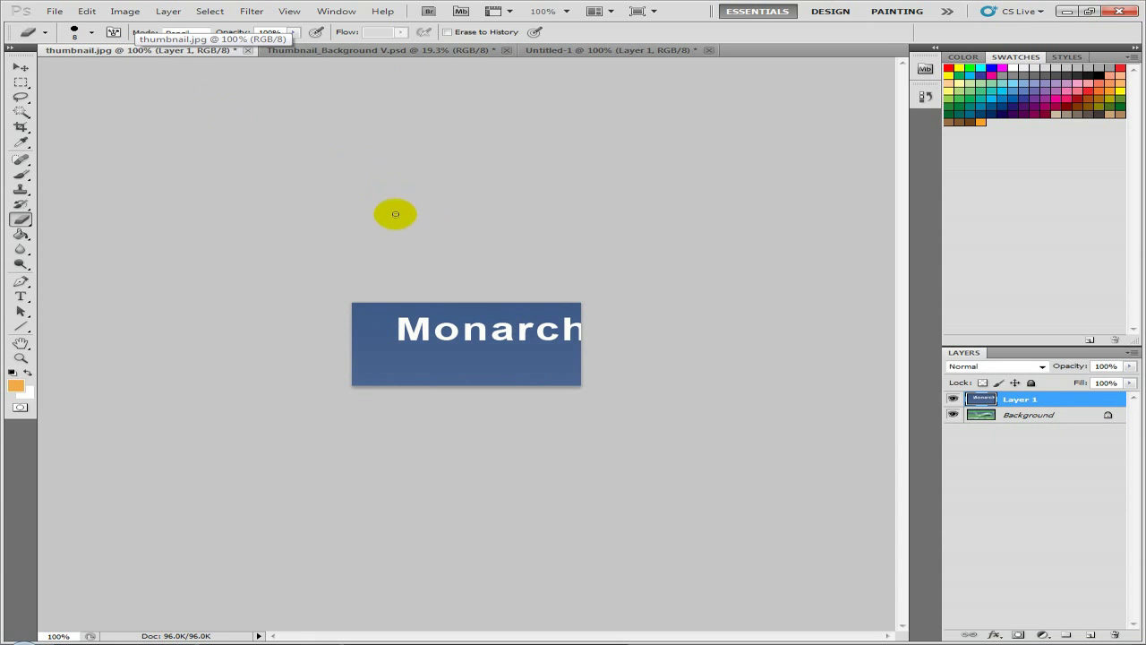
pyautogui.click(21, 67)
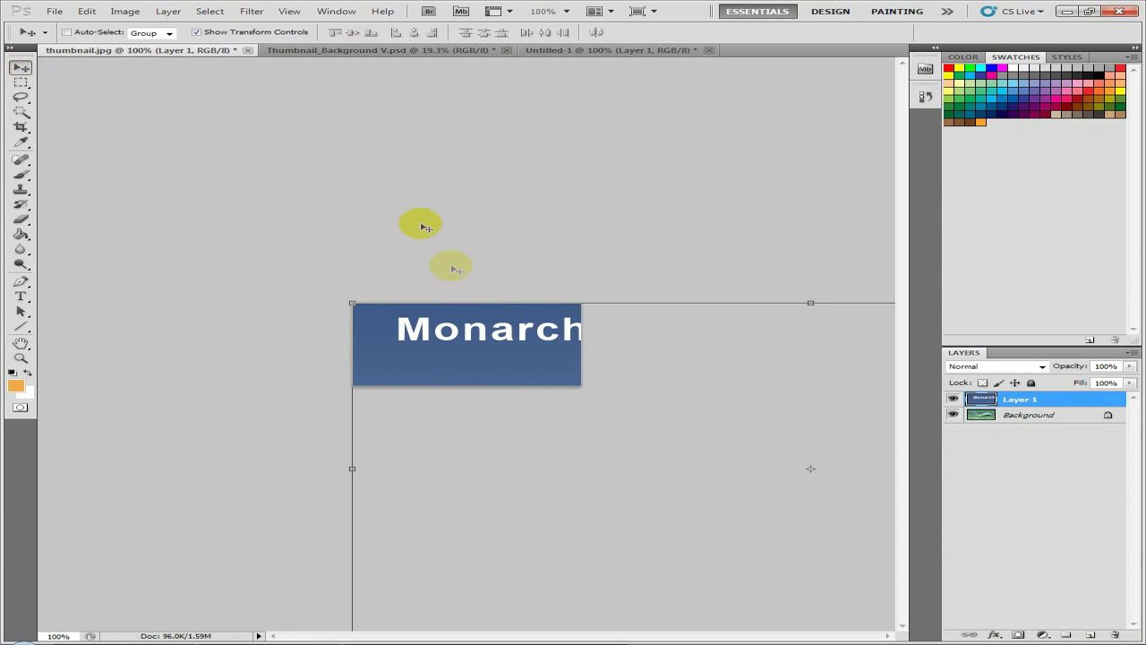
pyautogui.moveTo(350, 302); pyautogui.dragTo(399, 333)
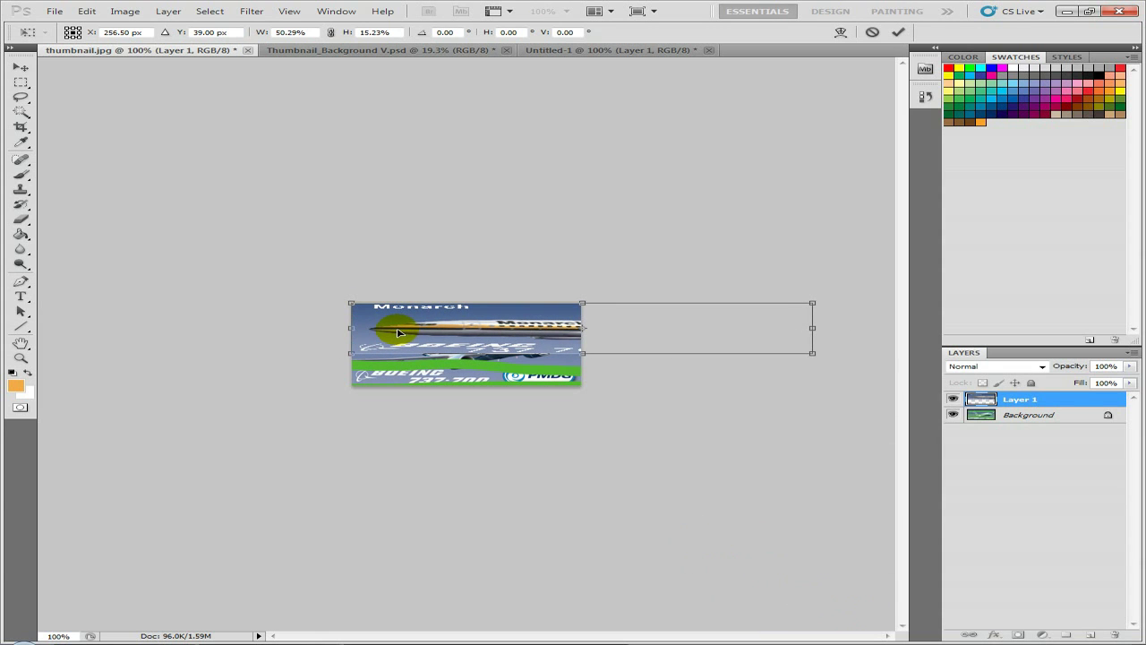
pyautogui.moveTo(811, 327); pyautogui.dragTo(583, 329)
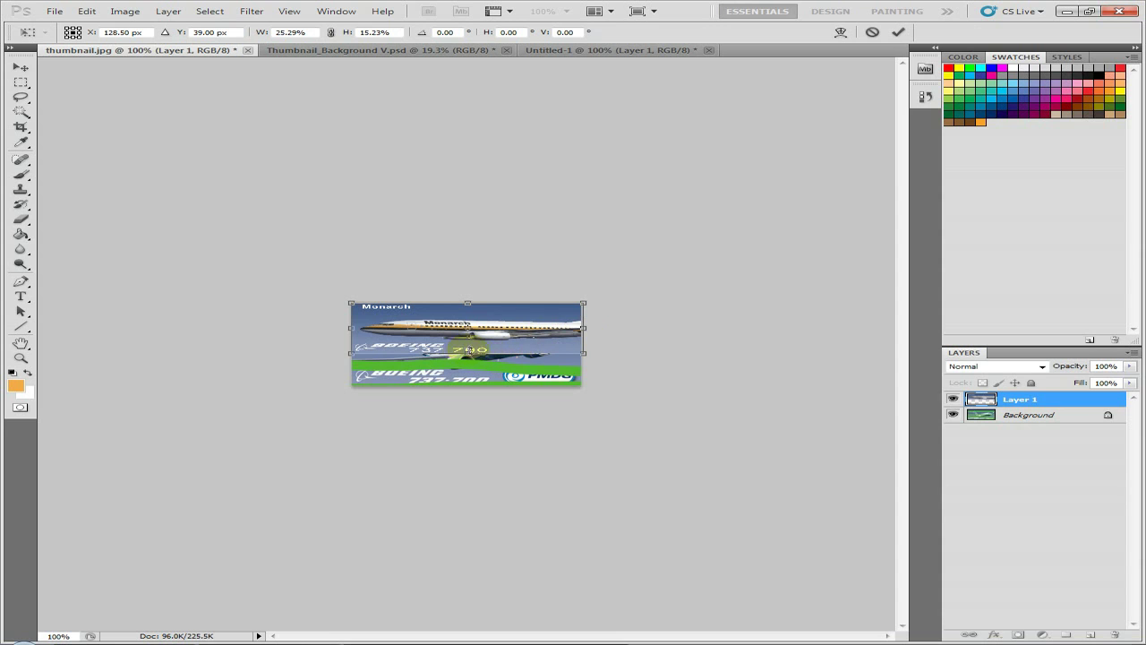
pyautogui.moveTo(468, 352); pyautogui.dragTo(468, 383)
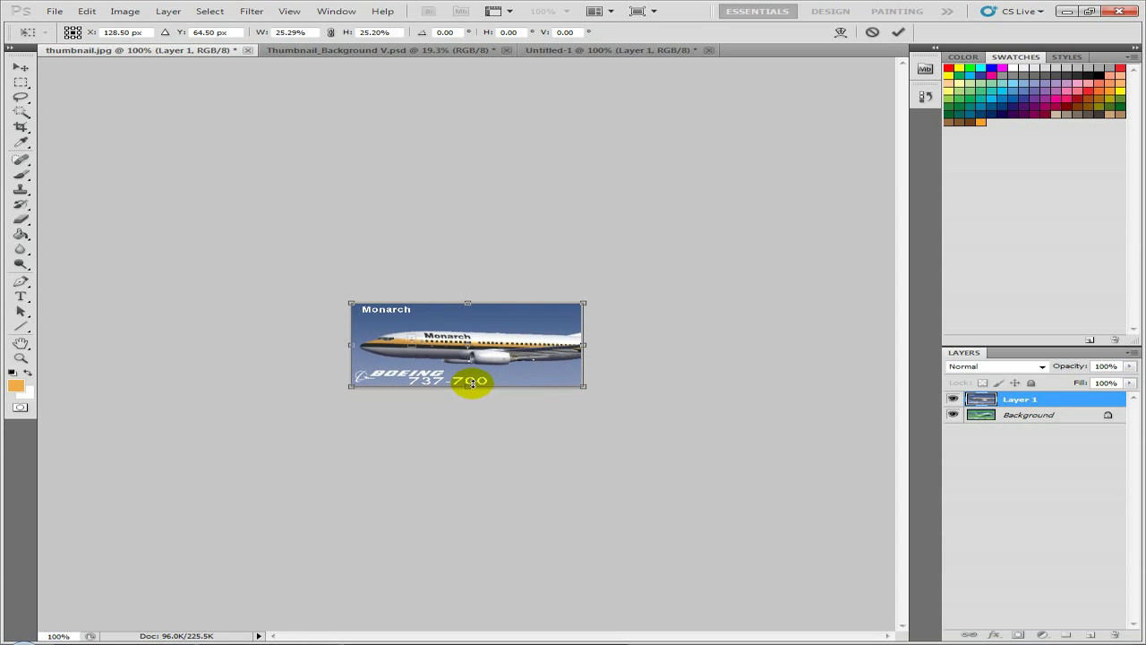
pyautogui.press('Return')
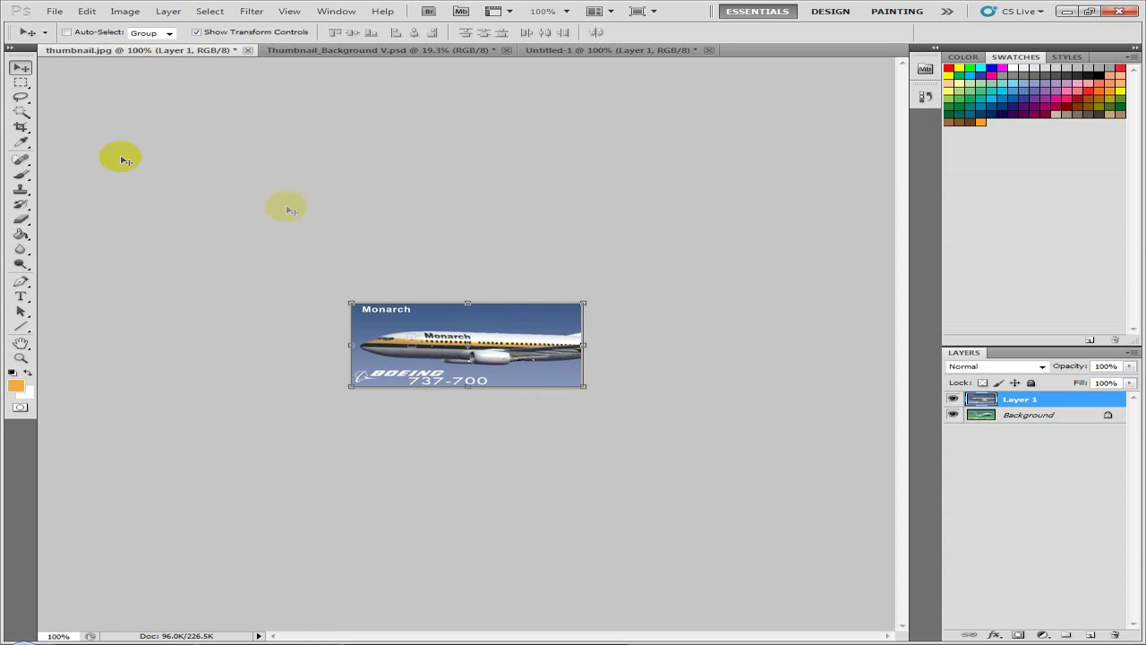
pyautogui.hotkey('ctrl', 'e')
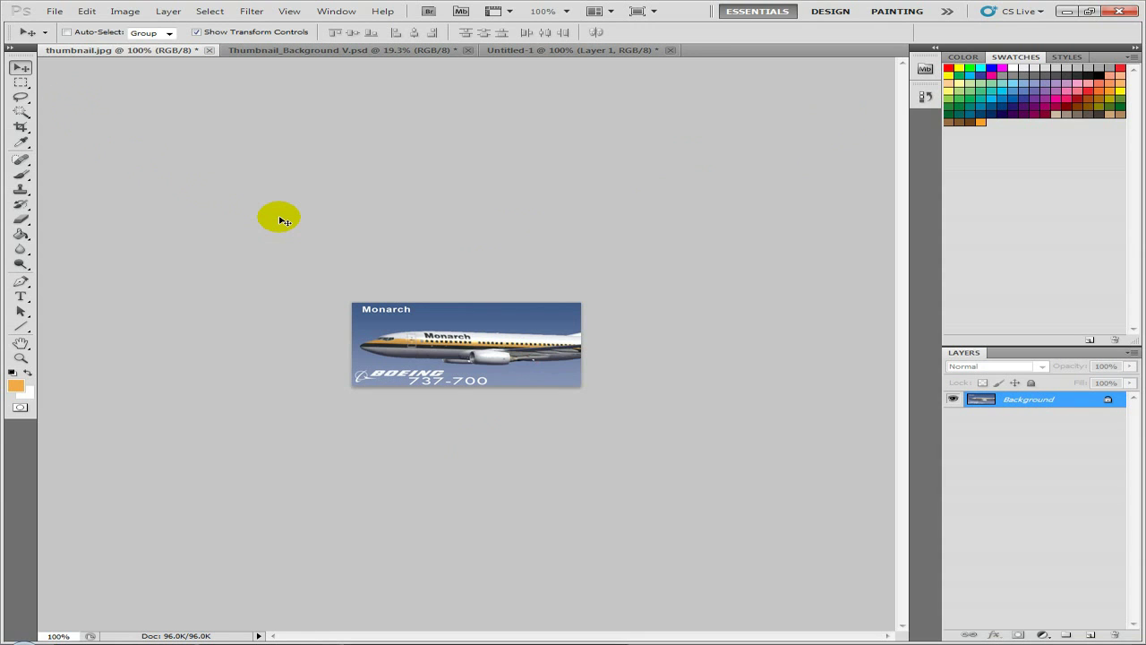
pyautogui.click(208, 50)
# - Close Untitled-1 and Thumbnail_Background V.psd without saving, then quit Photoshop
pyautogui.click(487, 50)
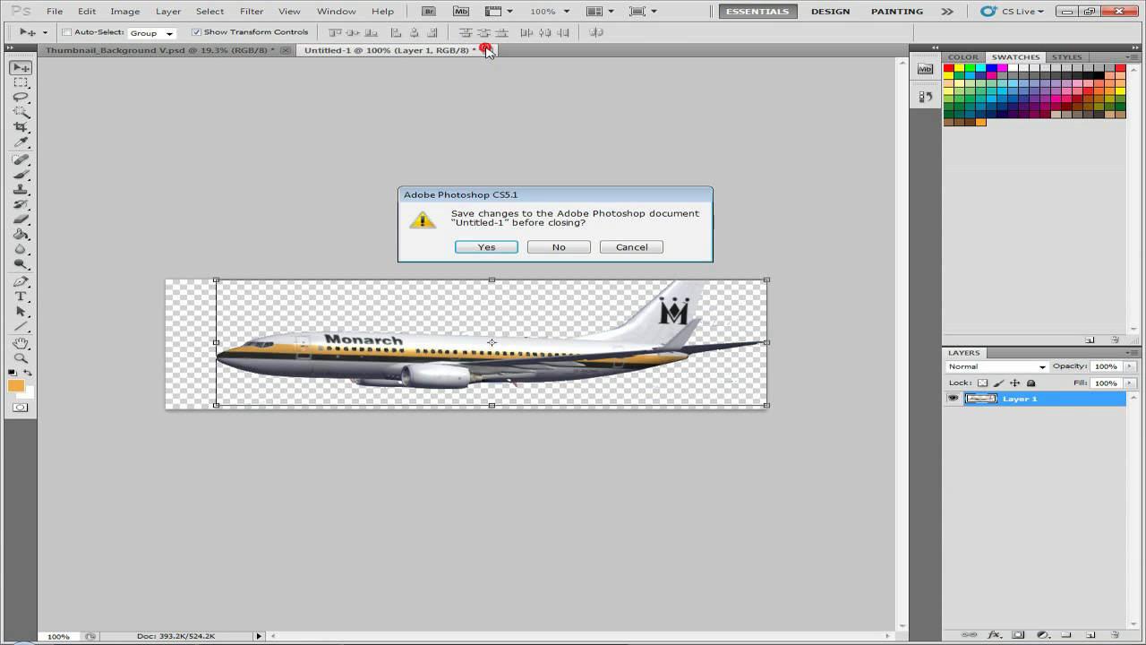
pyautogui.press('n')
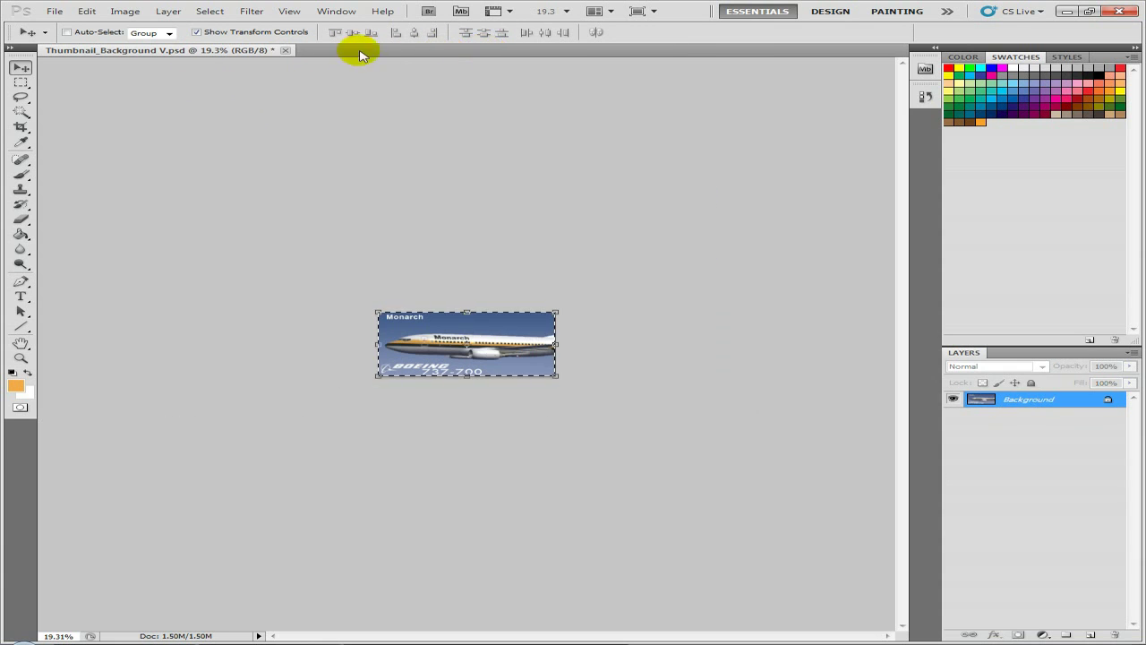
pyautogui.click(285, 50)
pyautogui.click(559, 255)
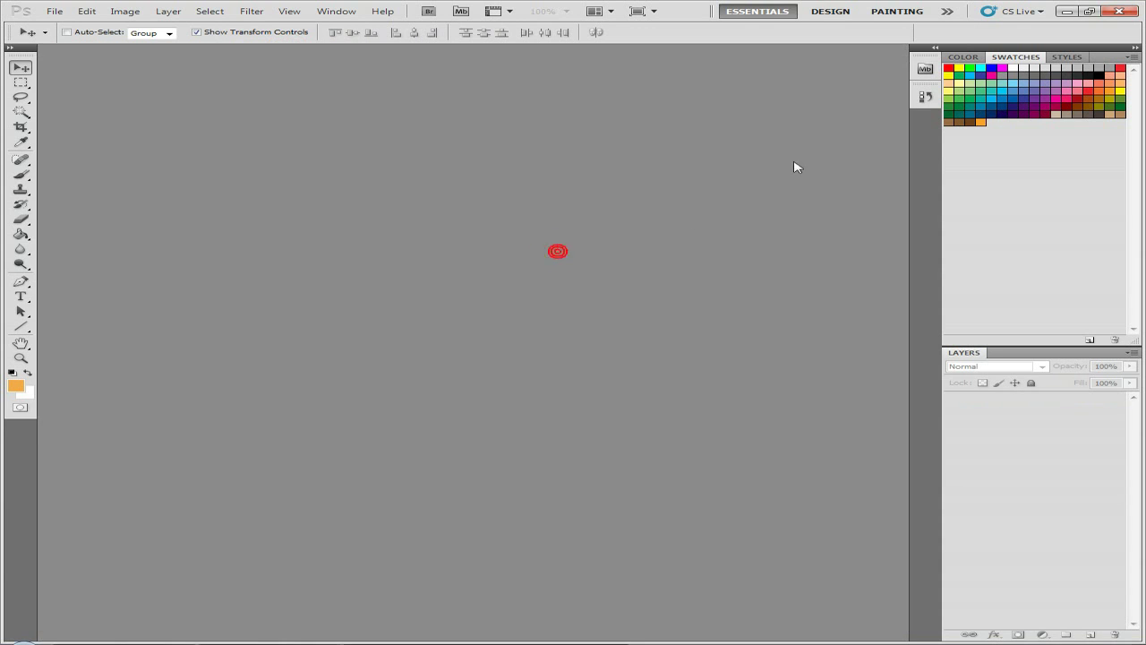
pyautogui.click(1130, 13)
# - Restore FSX and choose the Boeing 737-700NGX Monarch livery in Select Aircraft
pyautogui.click(1130, 7)
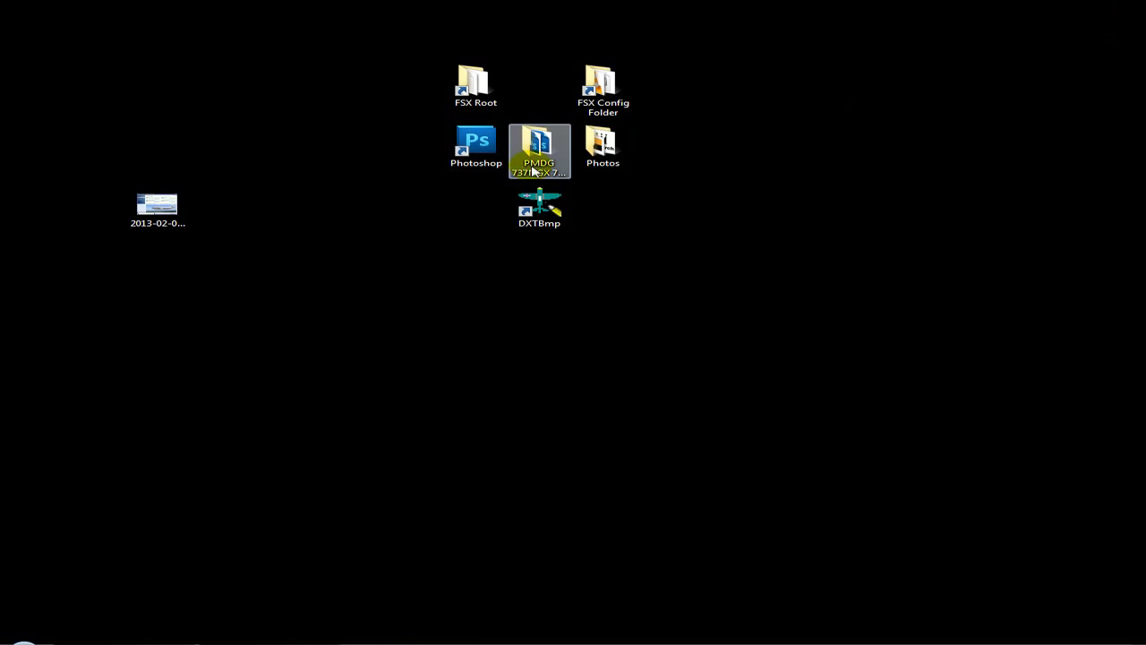
pyautogui.click(258, 635)
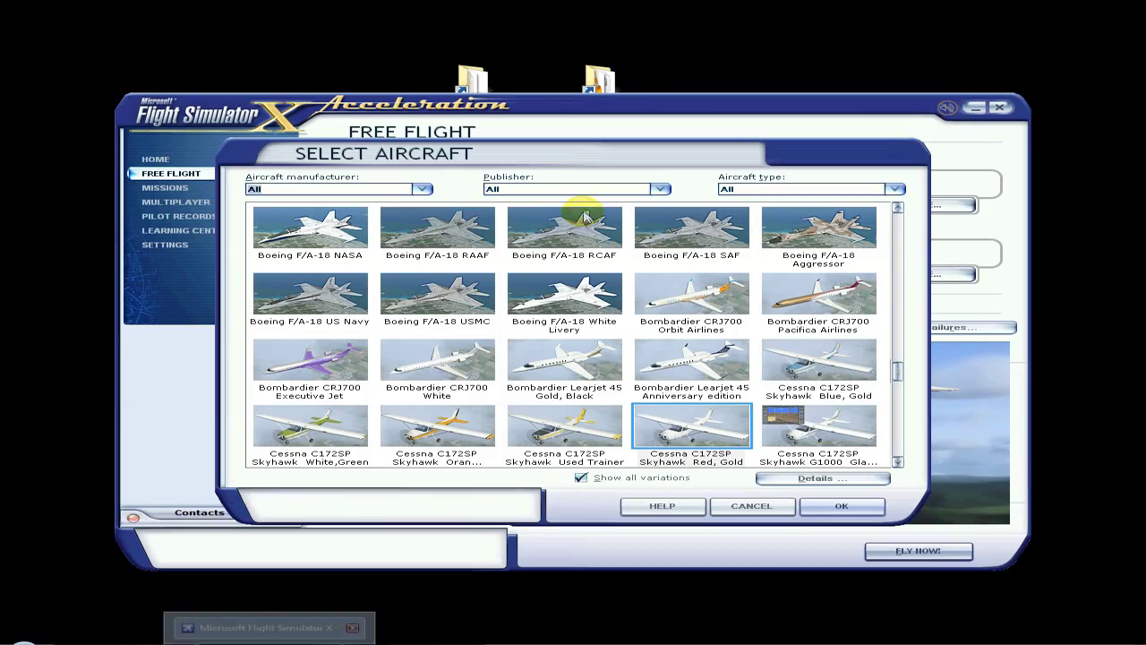
pyautogui.moveTo(900, 374); pyautogui.dragTo(900, 299)
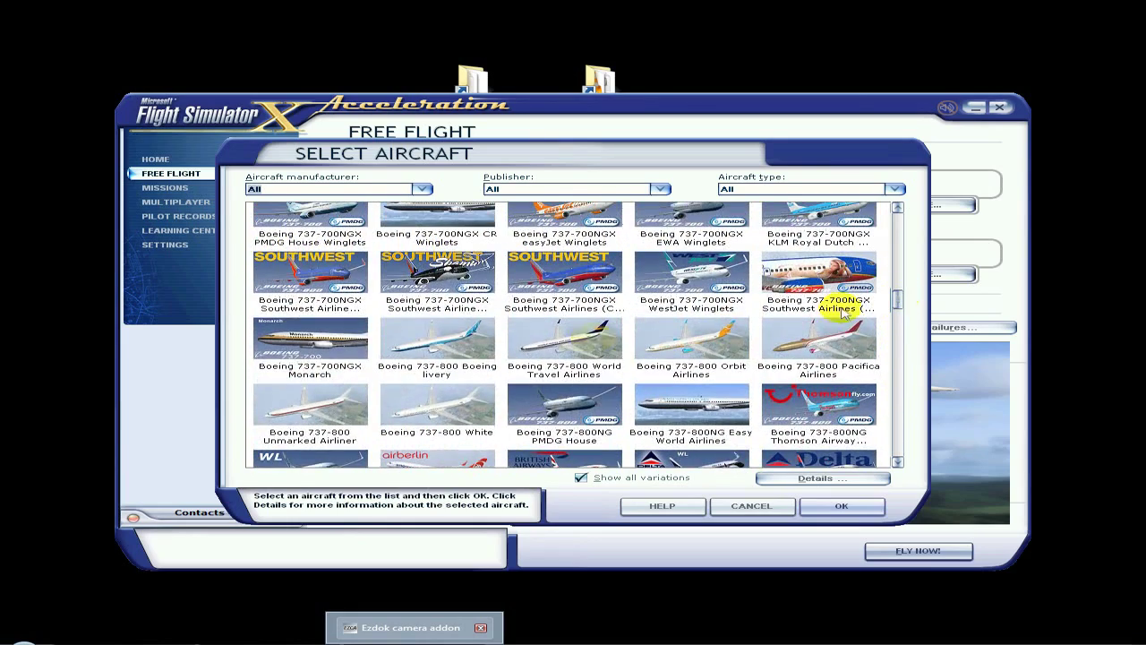
pyautogui.click(300, 340)
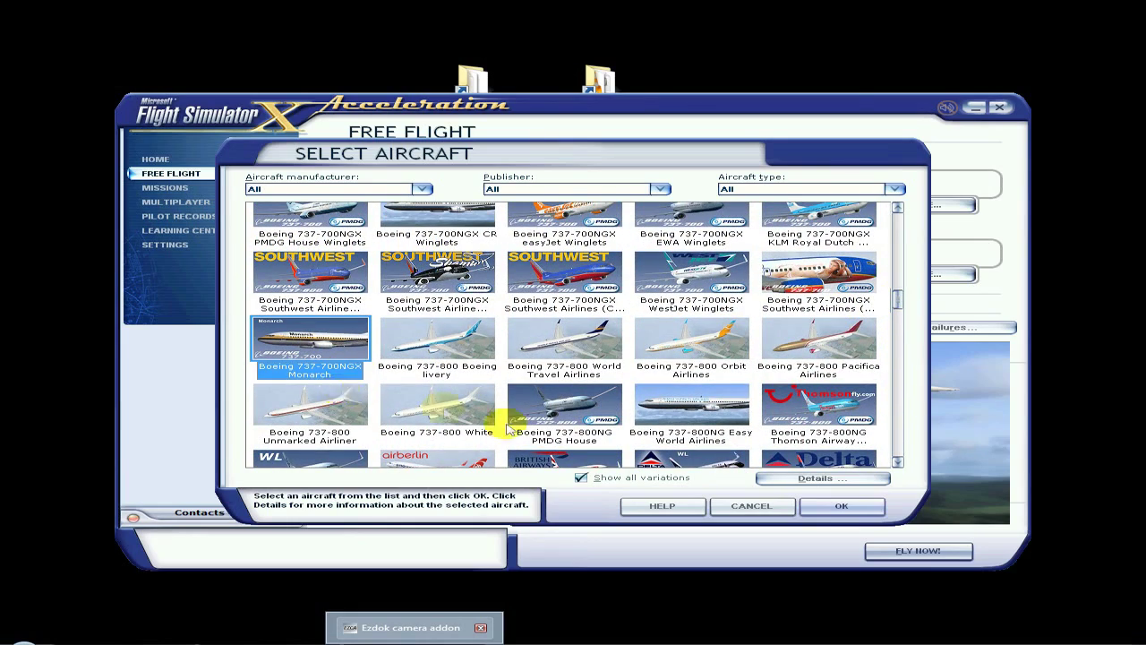
pyautogui.click(830, 506)
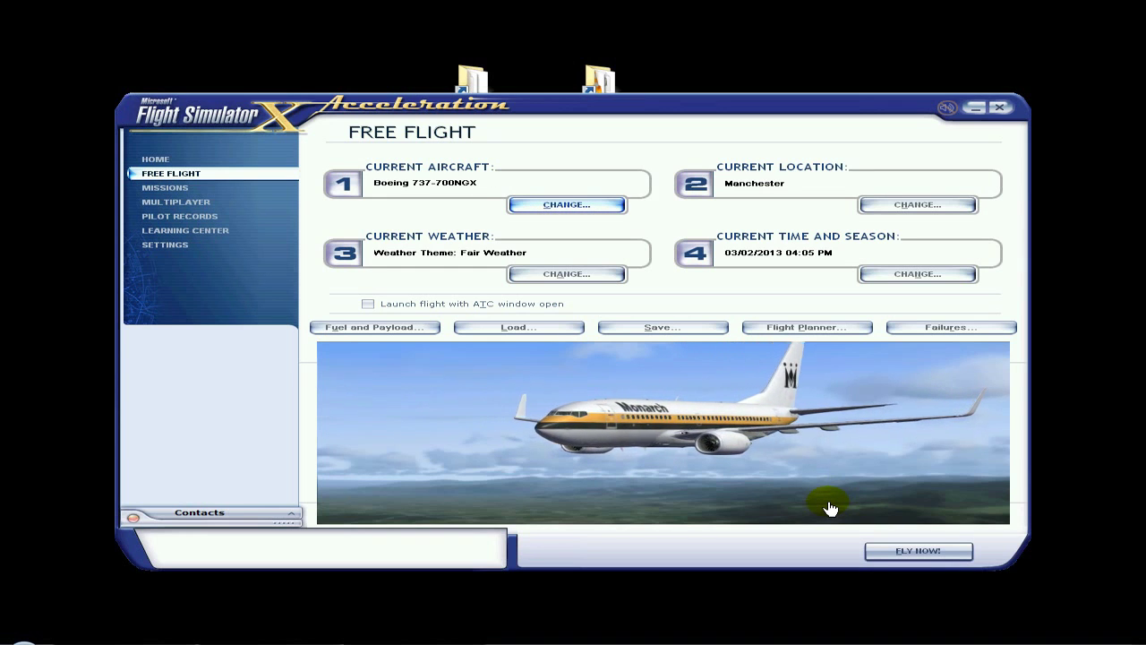
pyautogui.moveTo(830, 508); pyautogui.dragTo(606, 438)
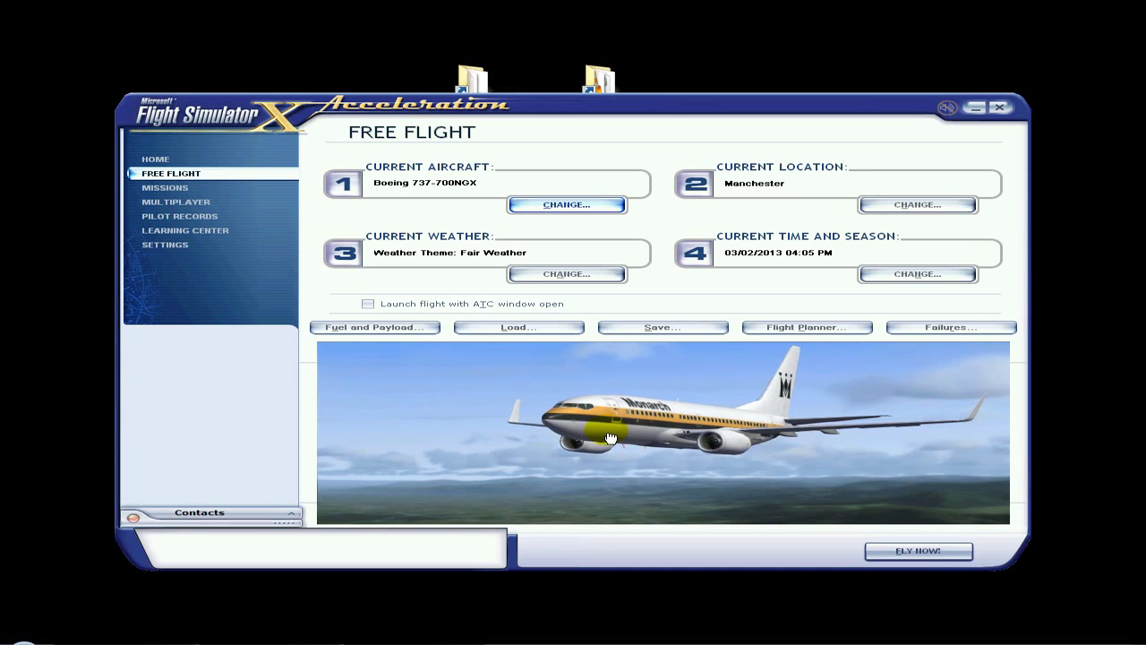
pyautogui.moveTo(723, 440); pyautogui.dragTo(821, 437)
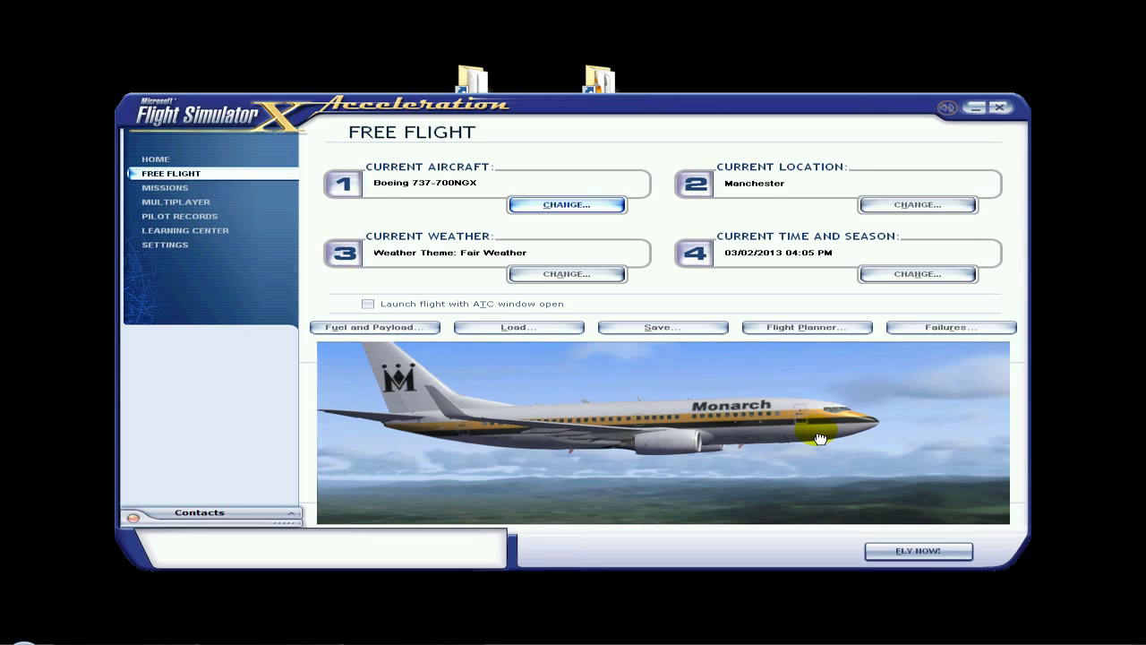